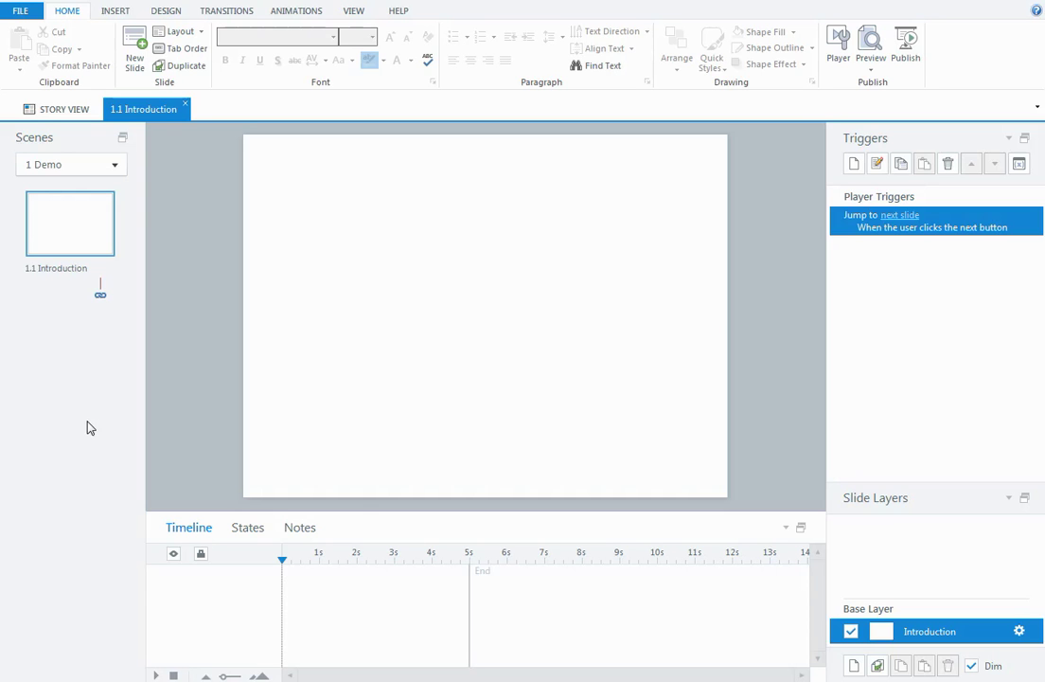
Step: Open the slide master view and select the top-level Clean master slide
click(355, 17)
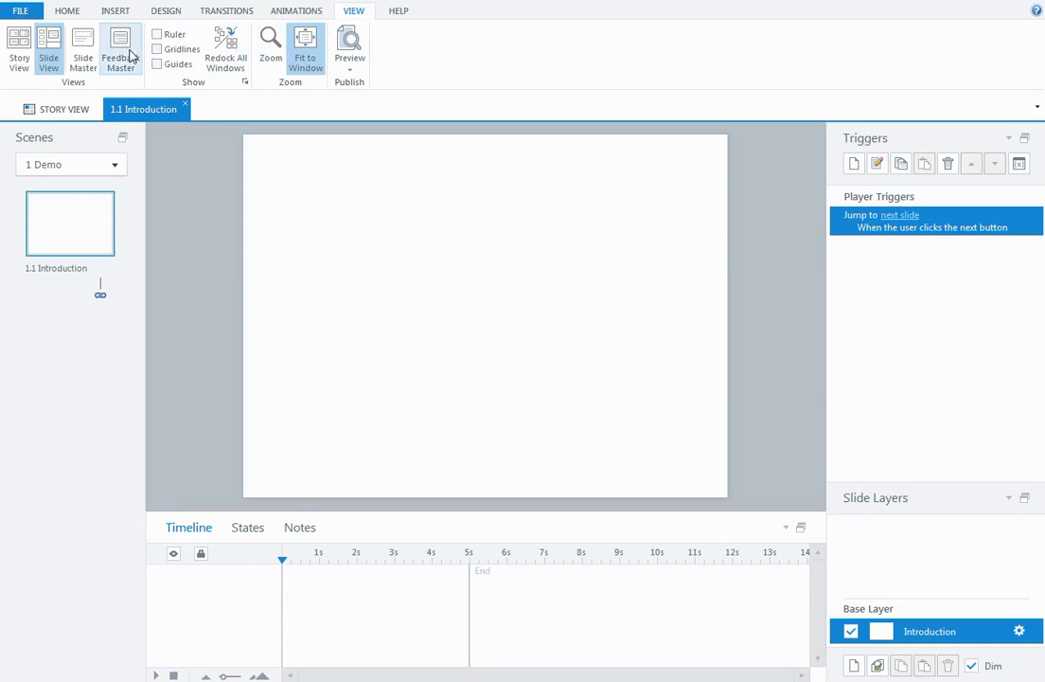
click(97, 62)
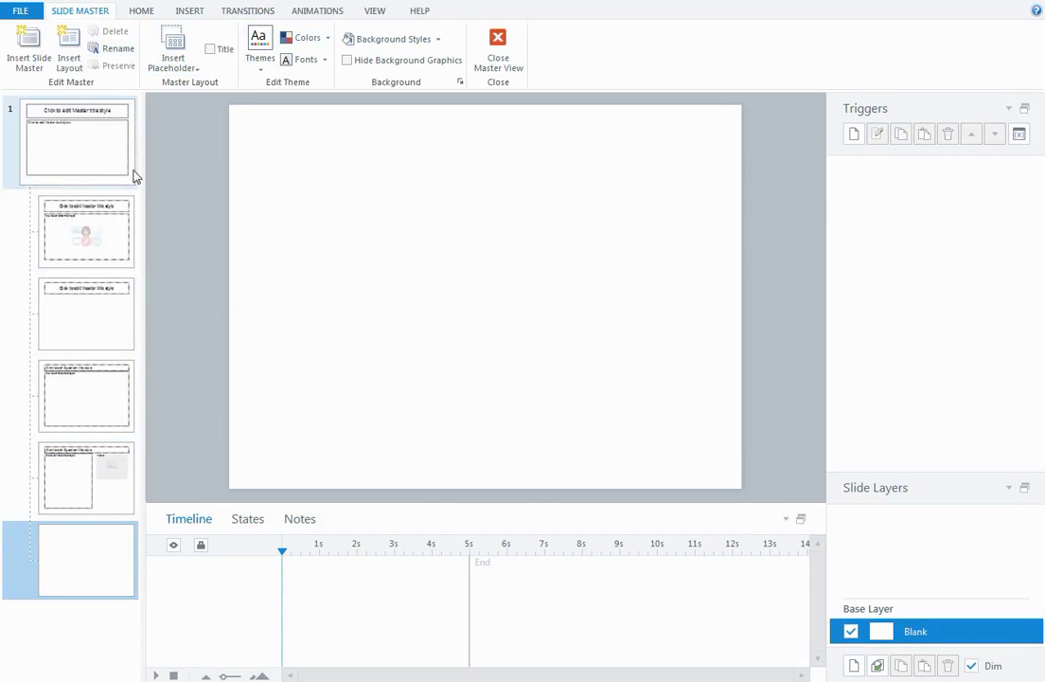
click(97, 156)
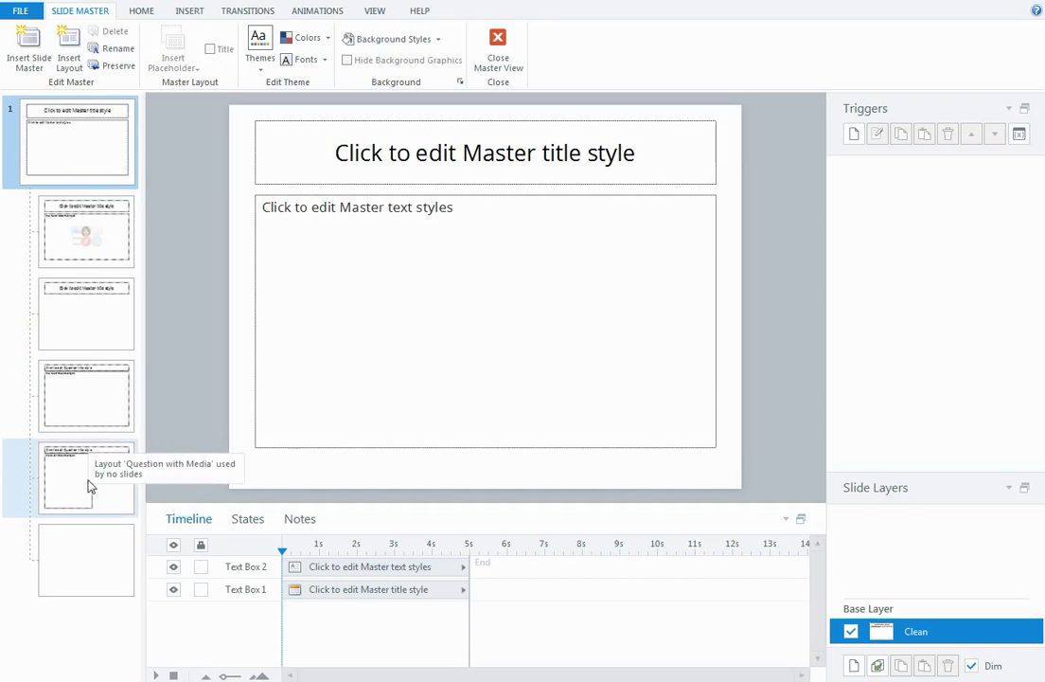
click(86, 546)
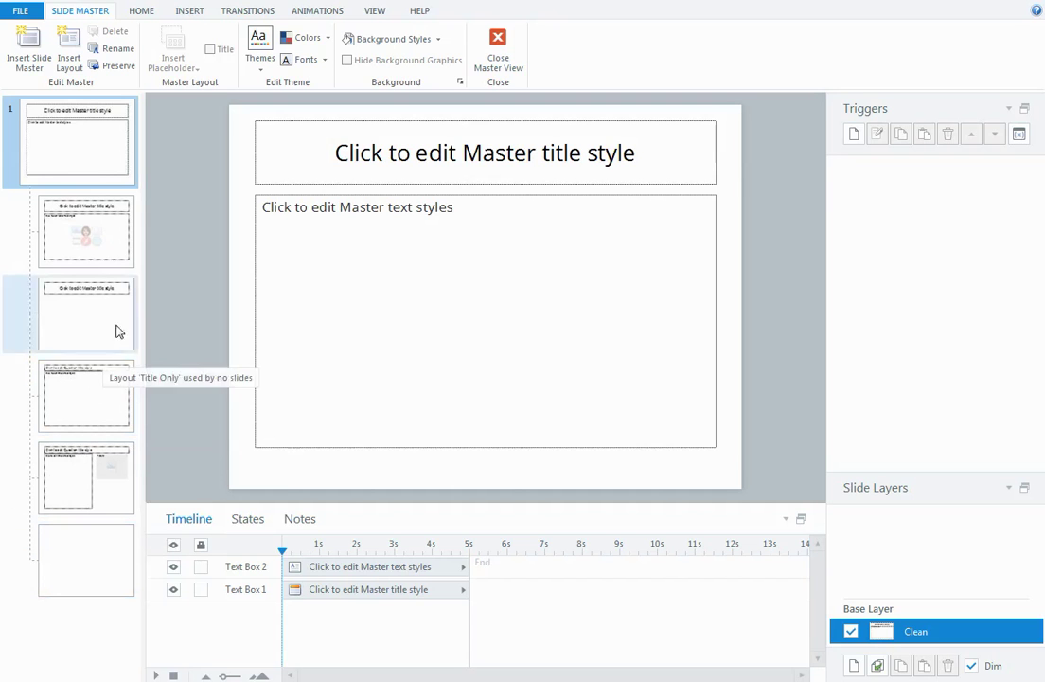
click(131, 148)
click(132, 149)
click(132, 149)
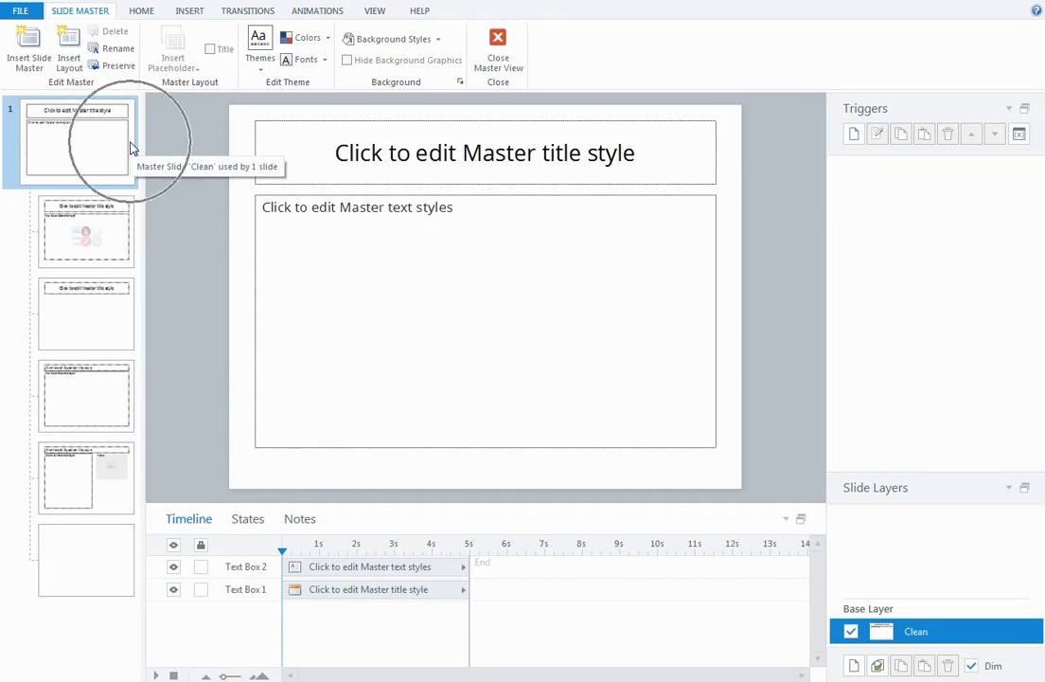
Step: Insert the OzLearn logo picture on the Clean master, shrink it and place it in the slide's upper-left corner beside the title
click(192, 14)
click(205, 44)
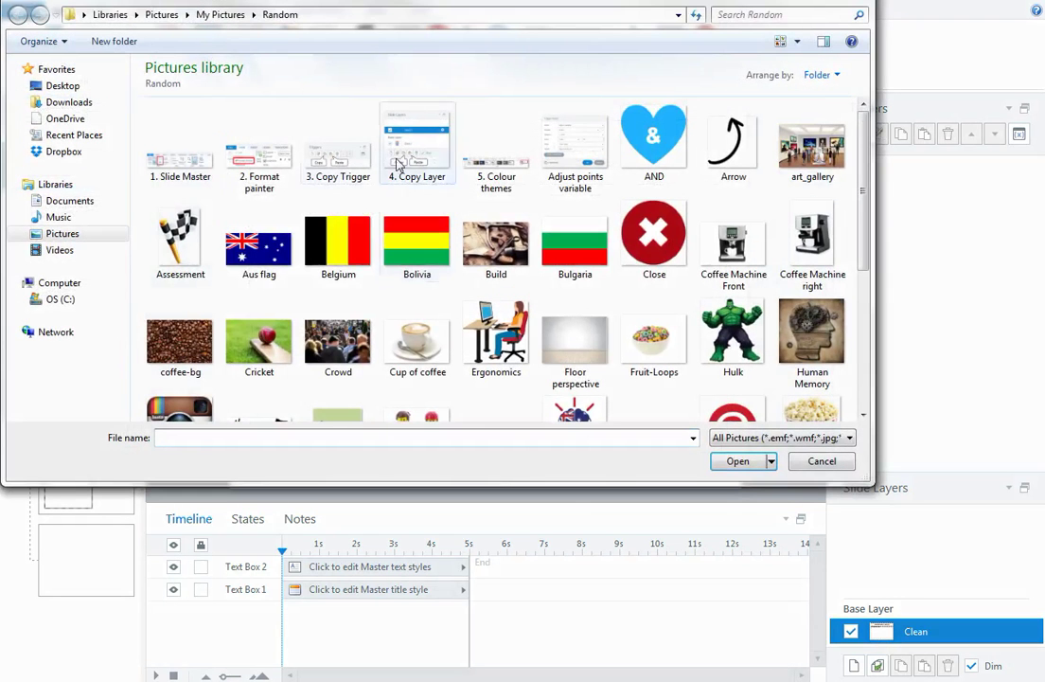
click(572, 413)
double_click(569, 368)
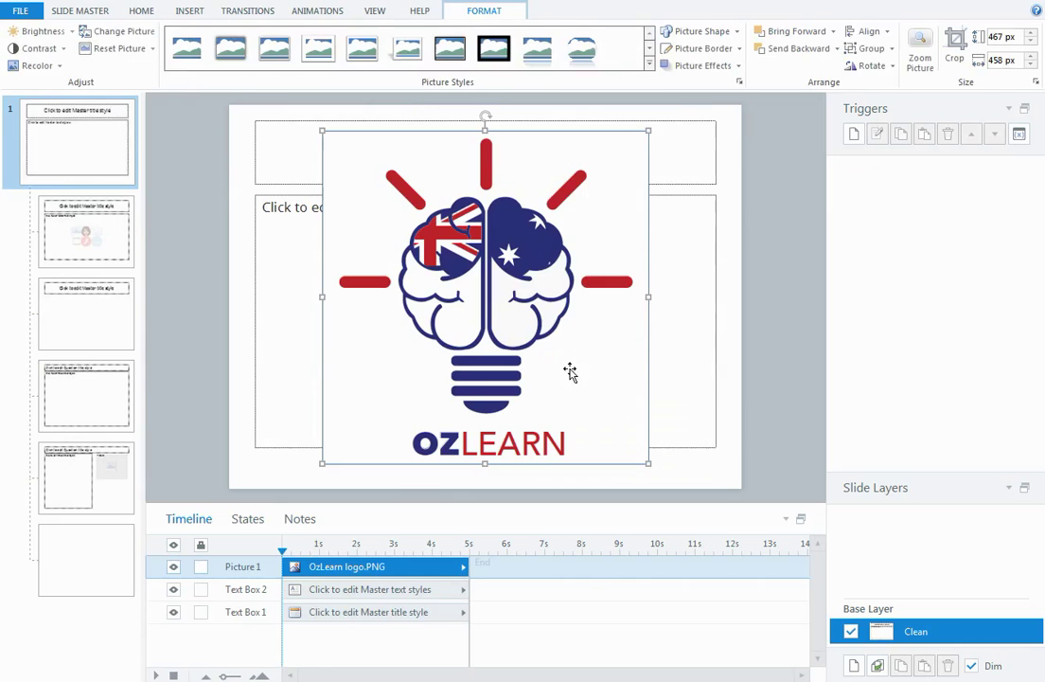
drag(648, 464, 407, 201)
drag(360, 170, 278, 157)
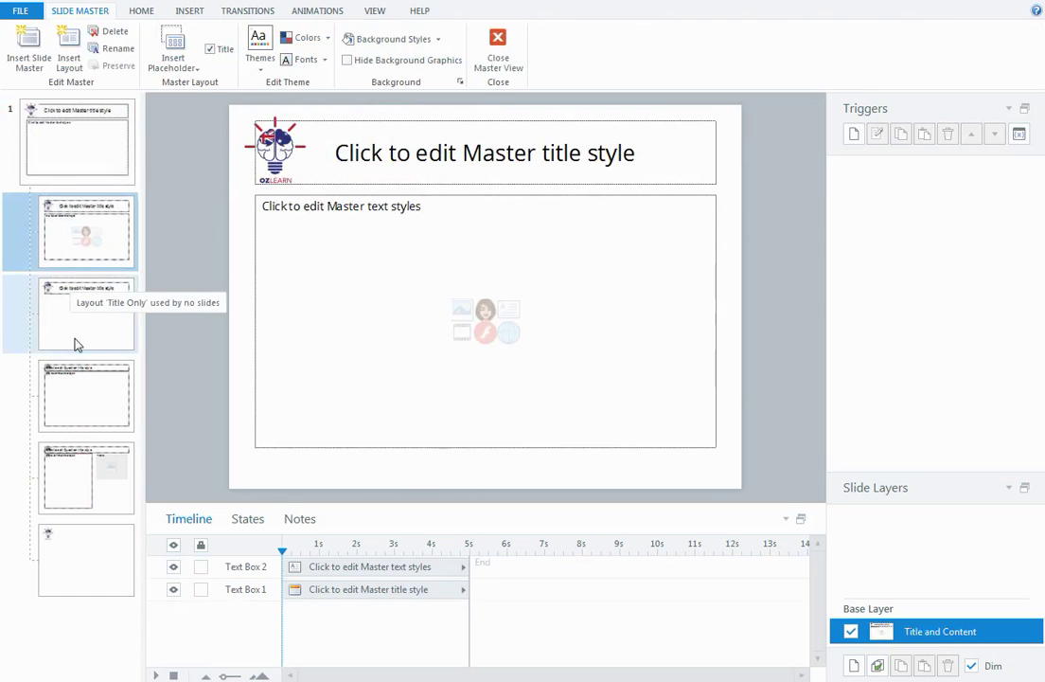
Step: Check how the logo appears on the Title Only, question and Blank layouts, and return to the Clean master
click(74, 301)
click(76, 390)
click(90, 469)
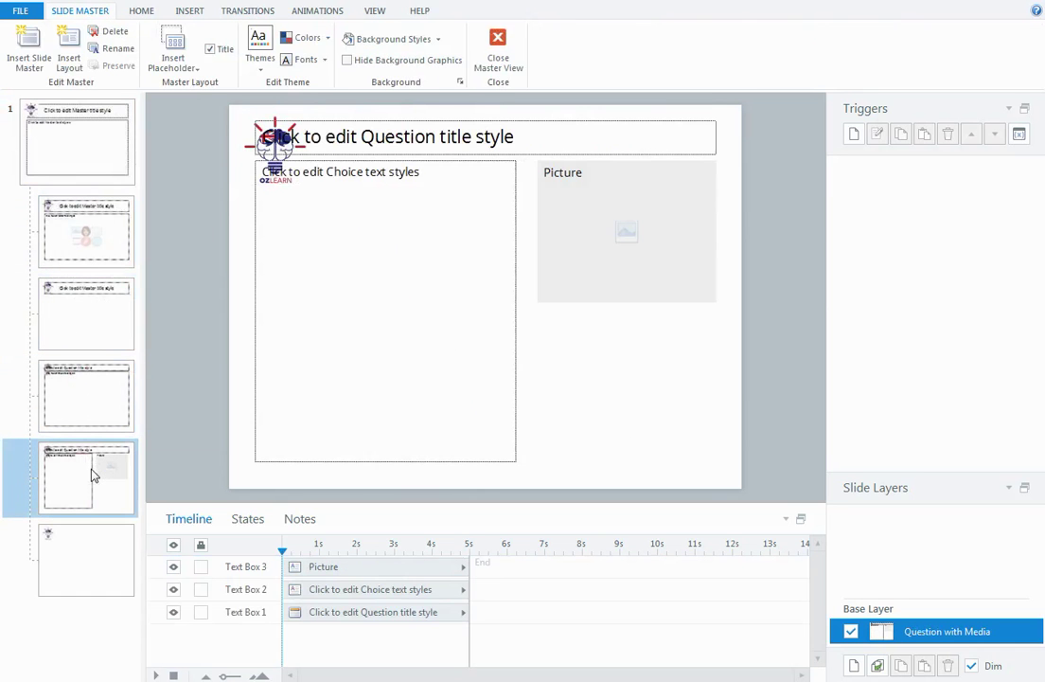
click(90, 554)
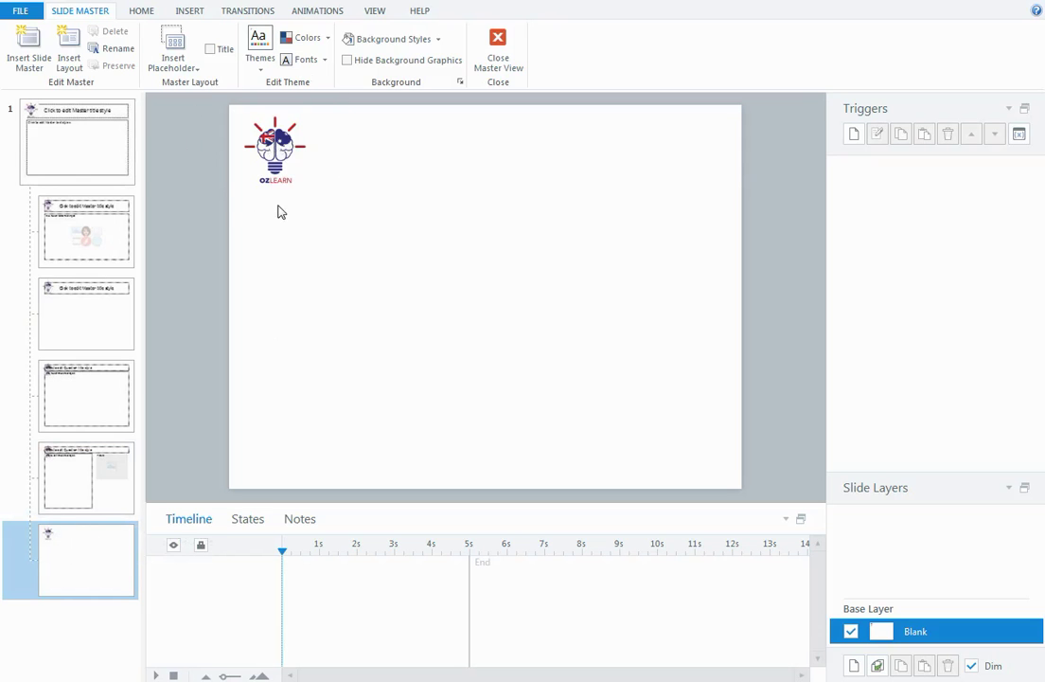
click(112, 153)
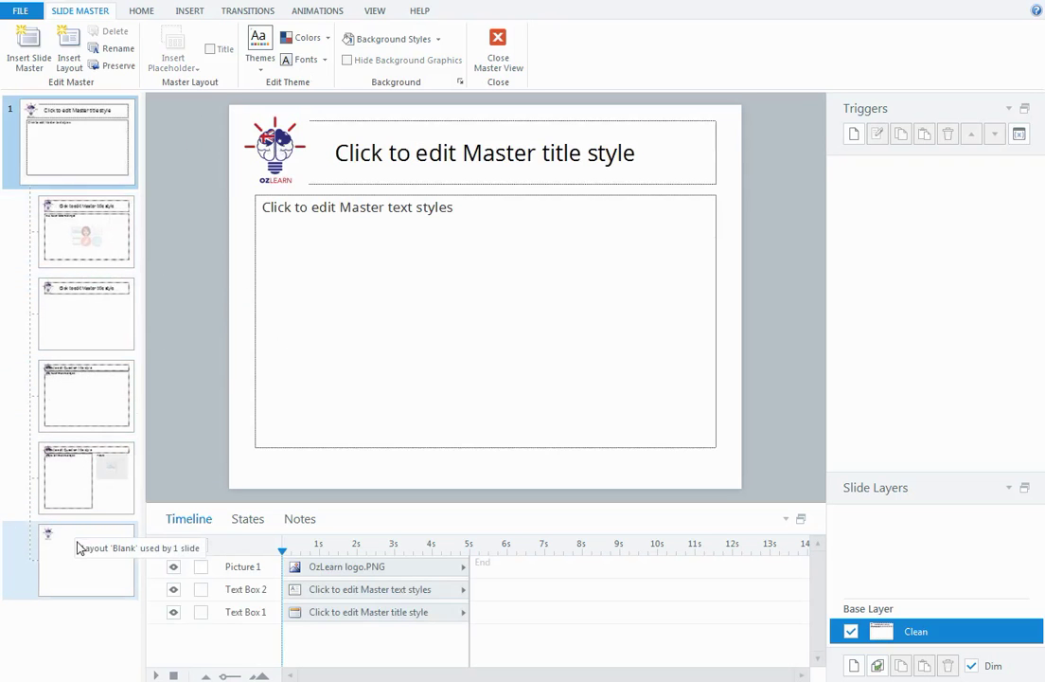
Step: Insert the Ergonomics picture on the Blank layout, scale it to about 362 by 342 px and place it in the slide's lower-right area
click(79, 548)
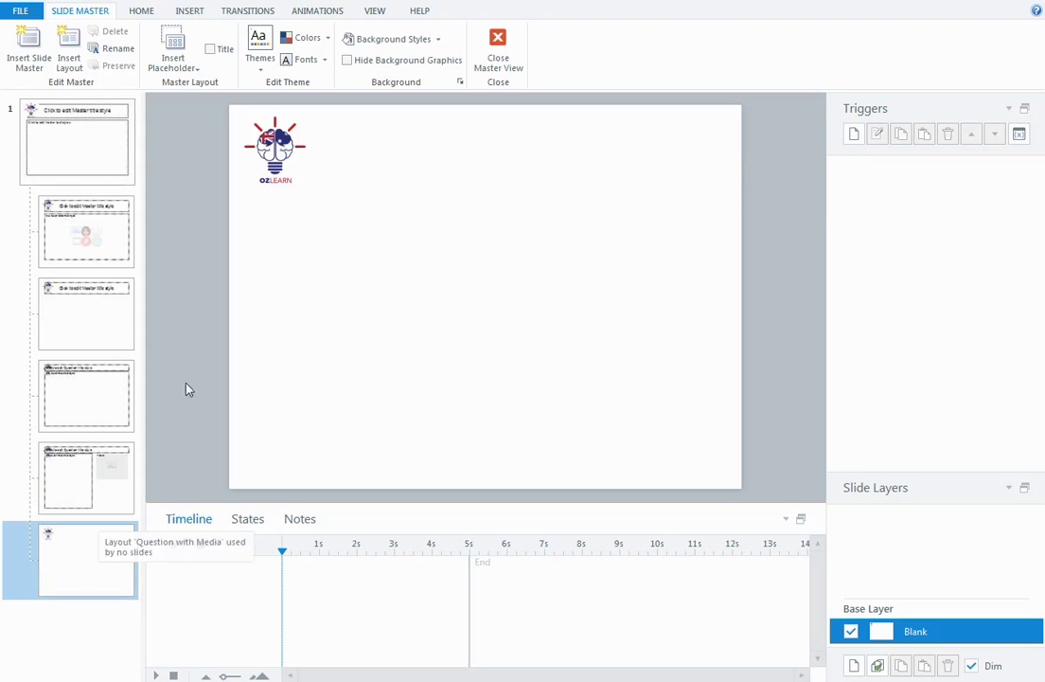
click(188, 13)
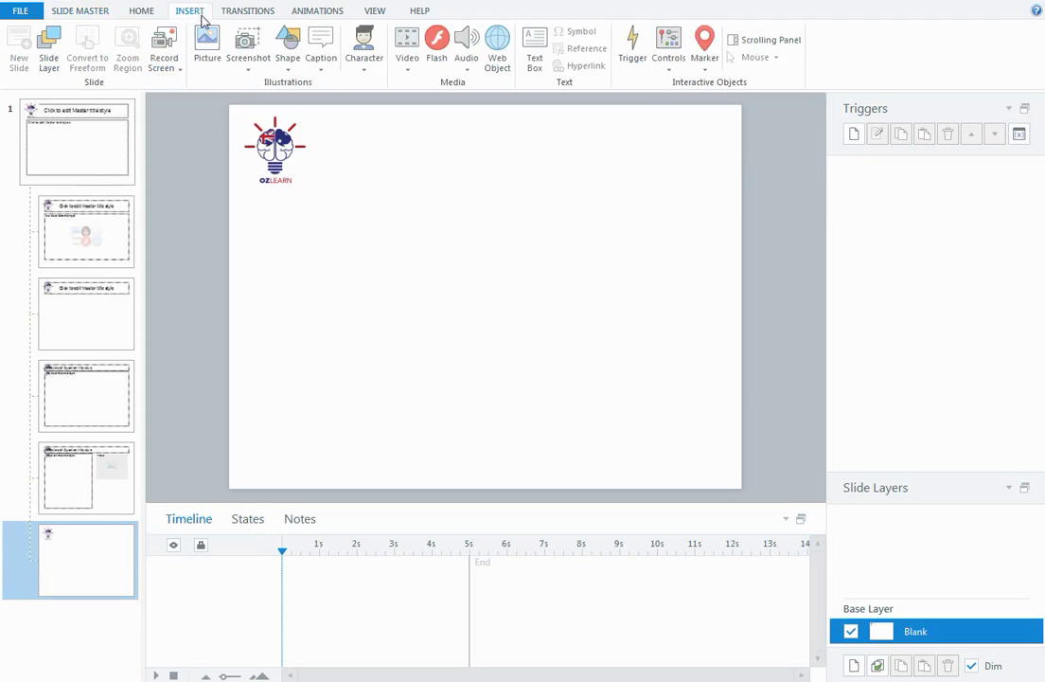
click(206, 43)
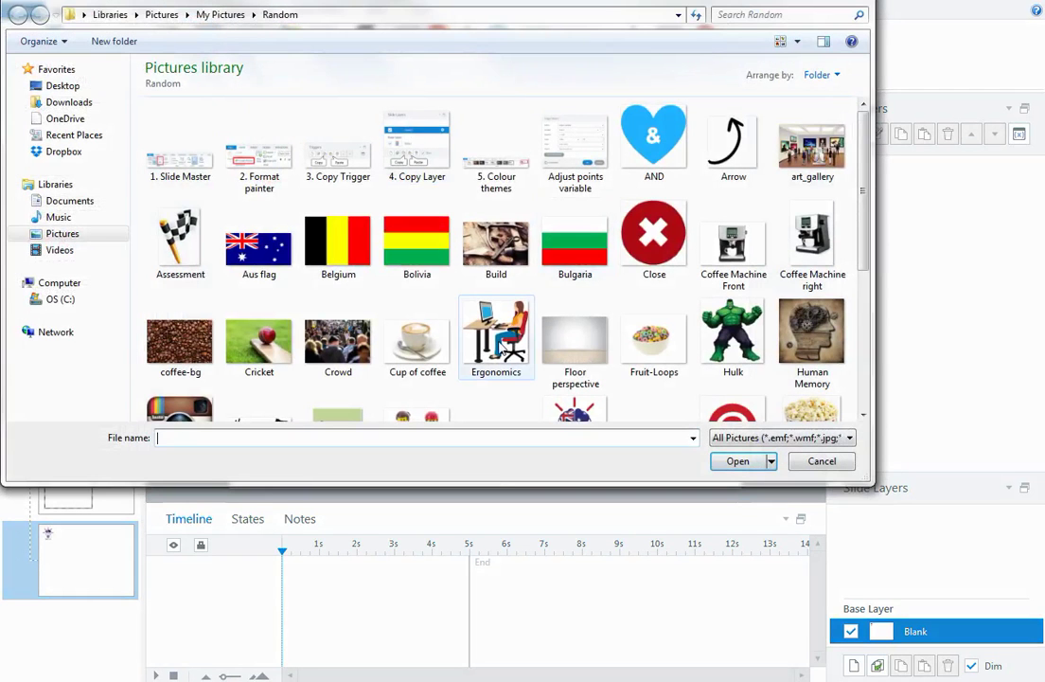
double_click(497, 337)
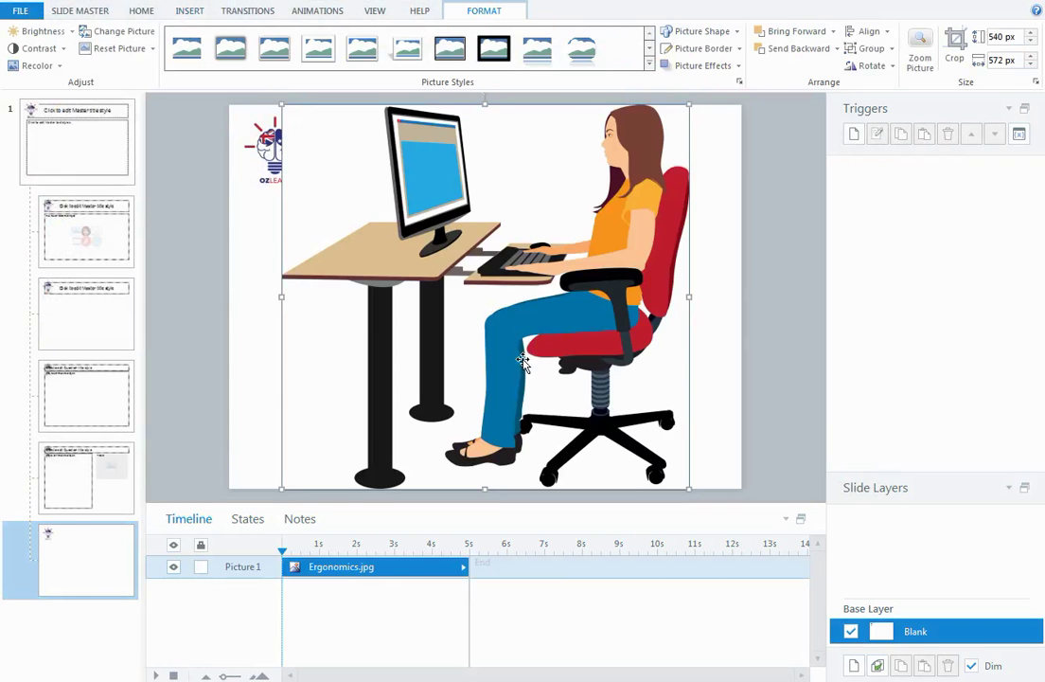
drag(282, 105, 429, 242)
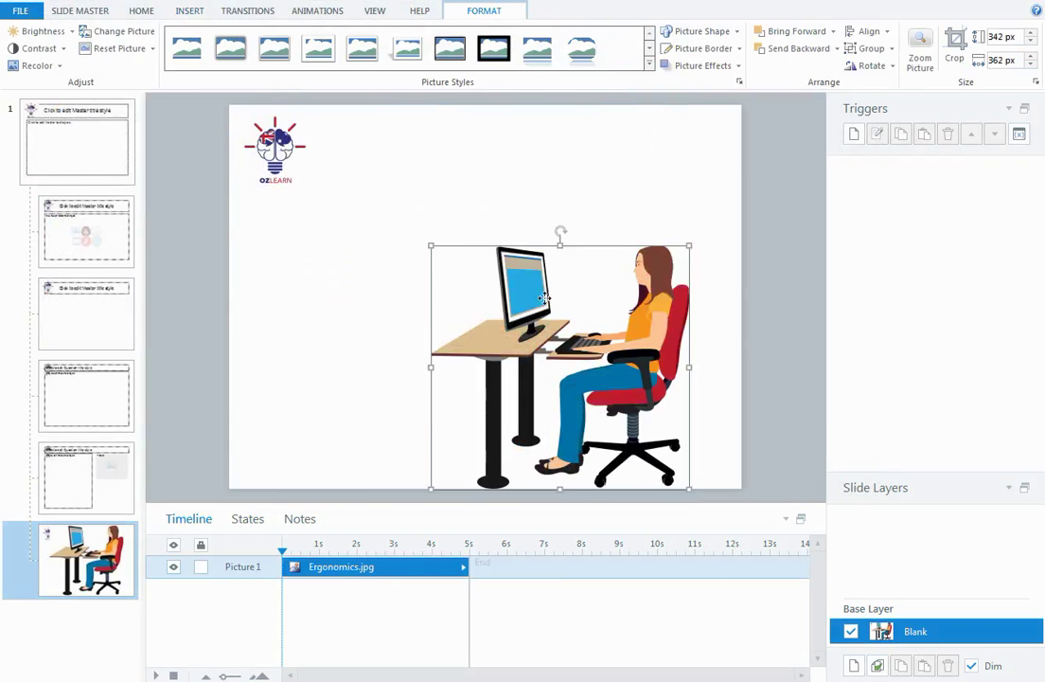
drag(541, 301, 563, 231)
drag(616, 198, 630, 245)
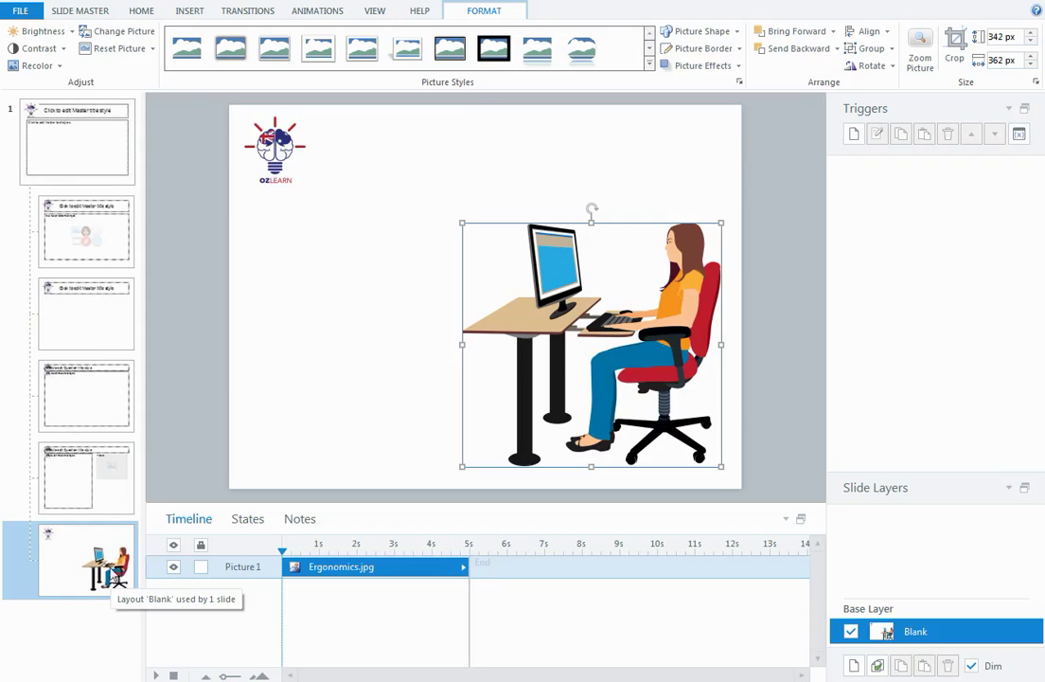
Step: Review the other layouts and insert a new custom layout directly after Title and Content
click(110, 499)
click(107, 417)
click(102, 326)
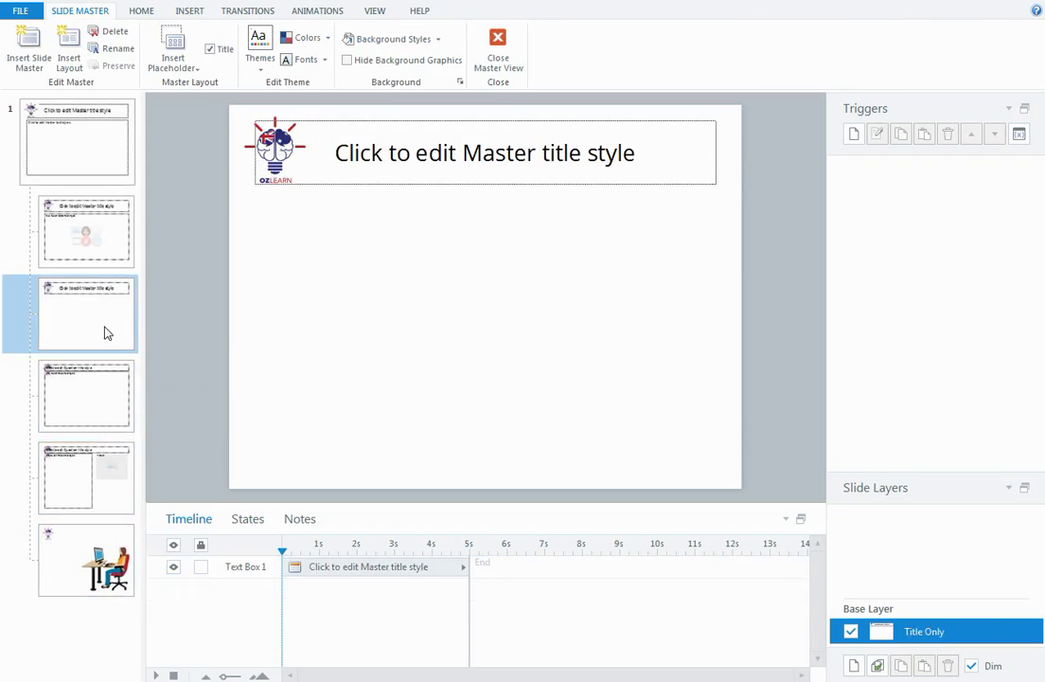
click(101, 237)
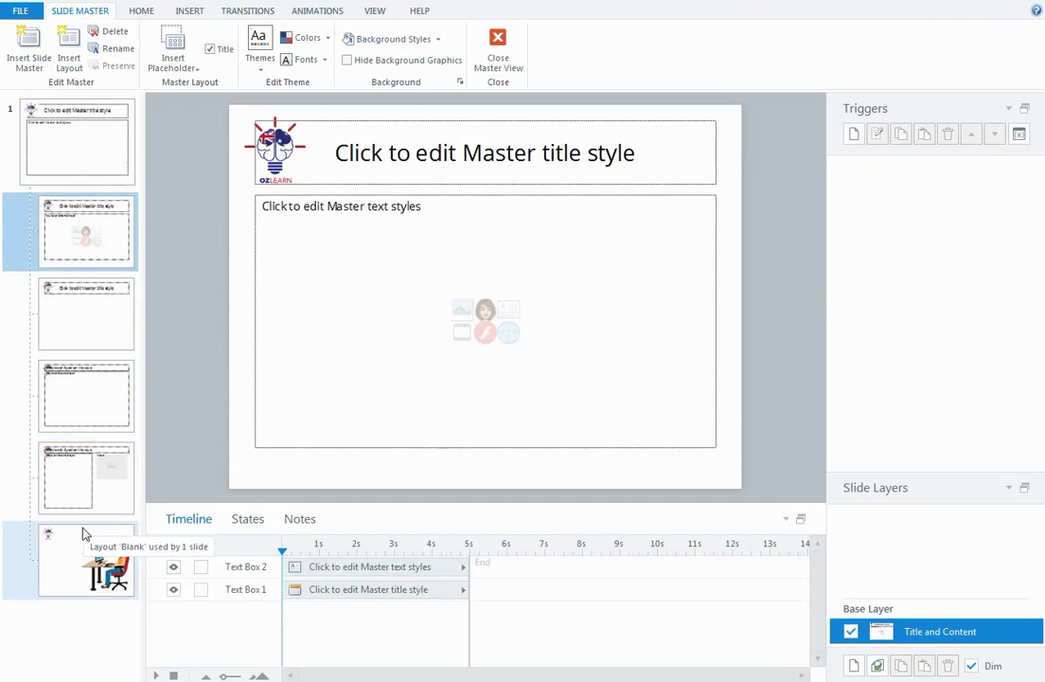
click(75, 72)
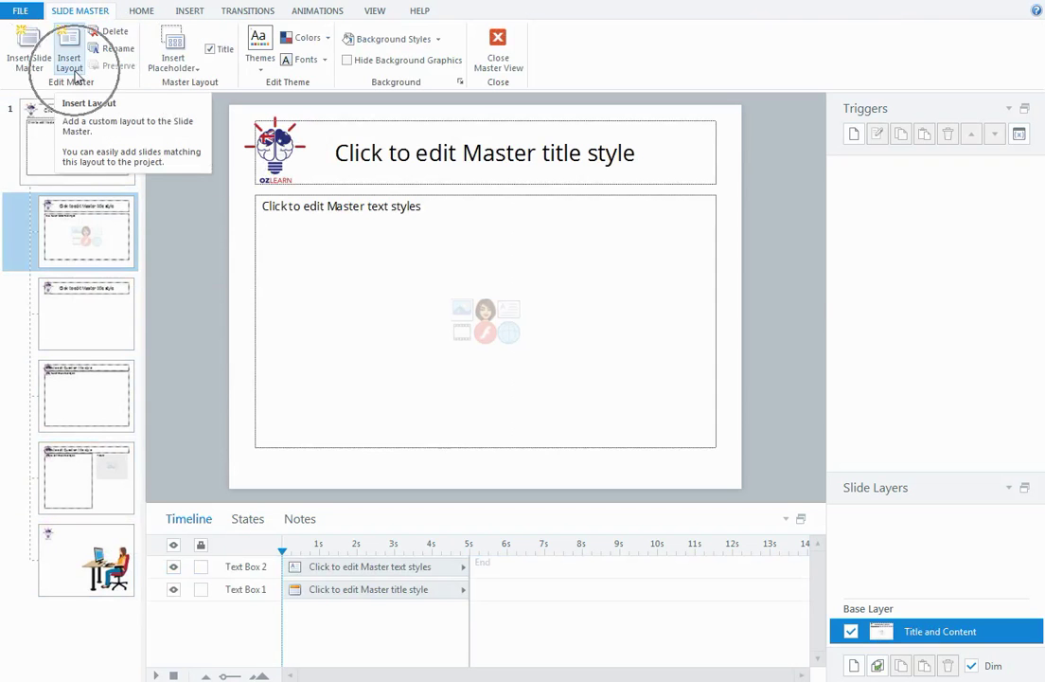
click(75, 72)
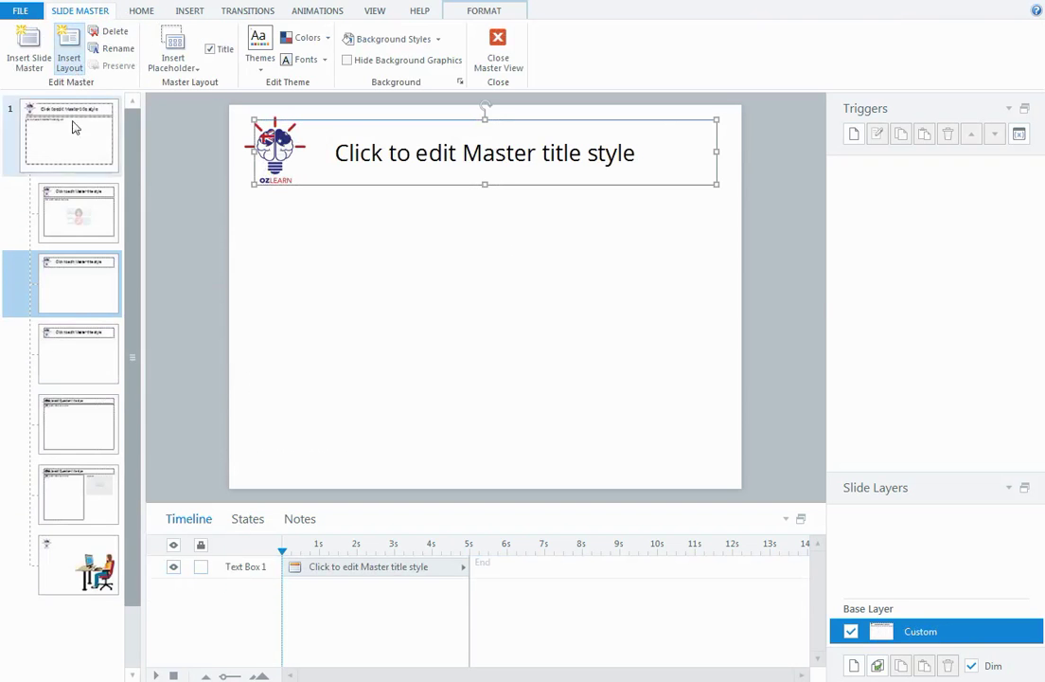
click(81, 286)
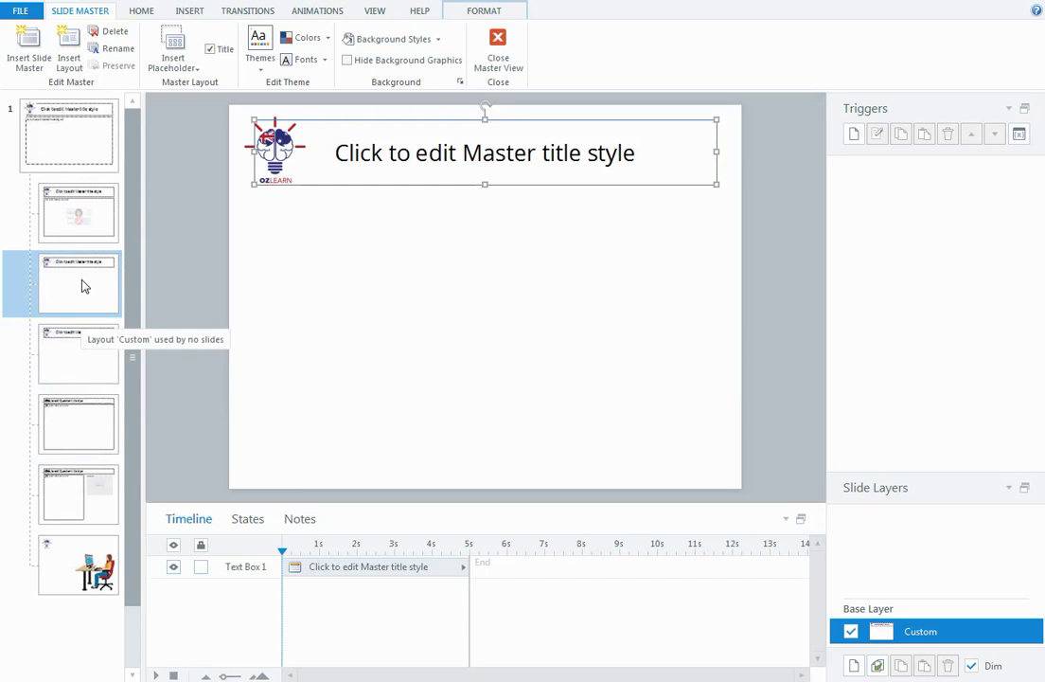
Step: Add a picture placeholder to the left part of the custom layout, extending it down to near the slide's lower edge
click(191, 68)
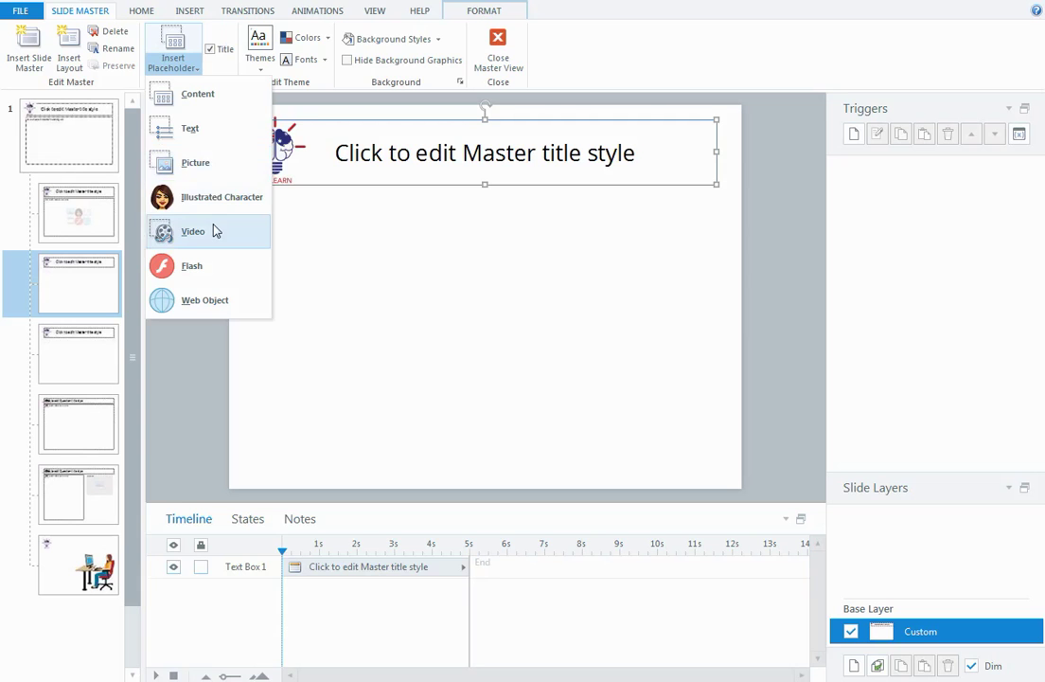
click(203, 163)
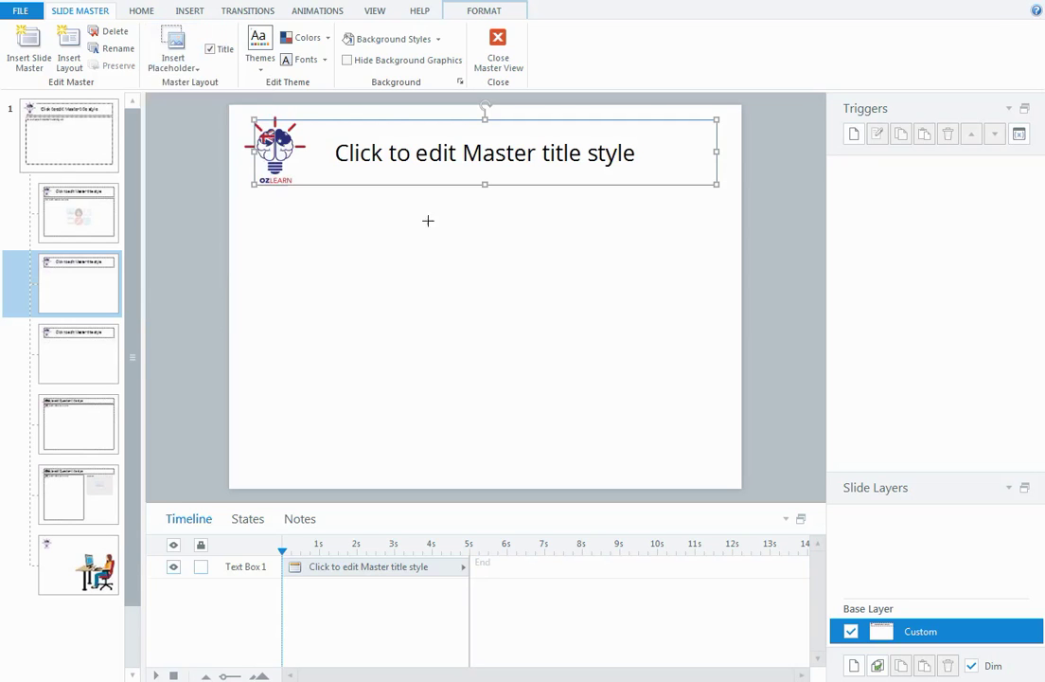
drag(445, 217, 410, 335)
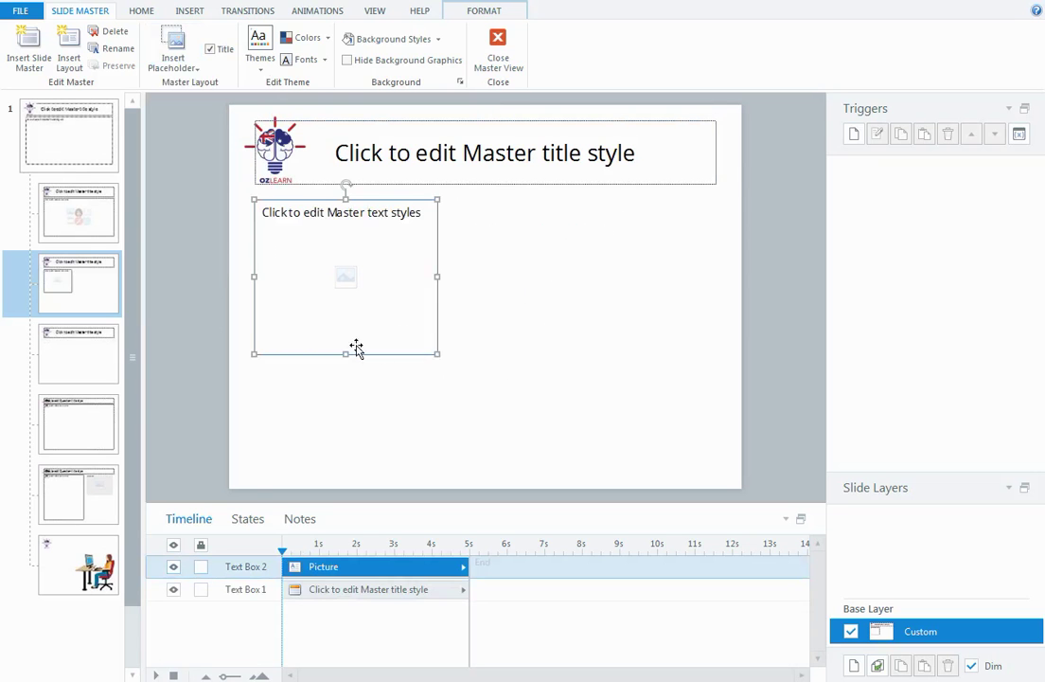
drag(346, 354, 344, 455)
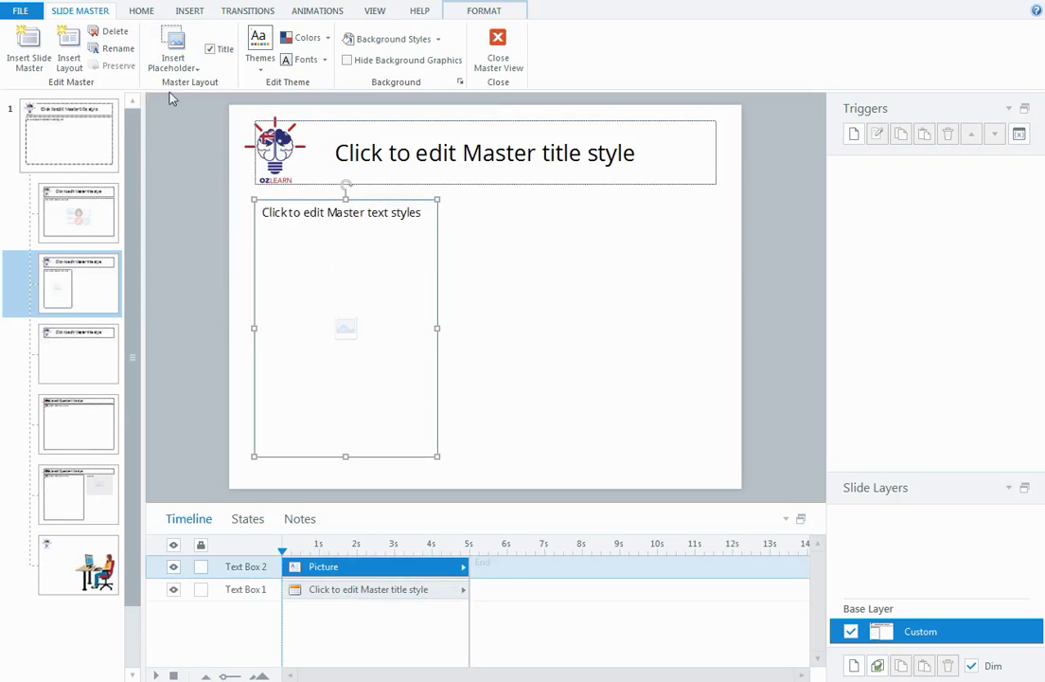
Step: Add a text placeholder to the right of the picture placeholder, matching its height and widening it slightly toward it
click(190, 72)
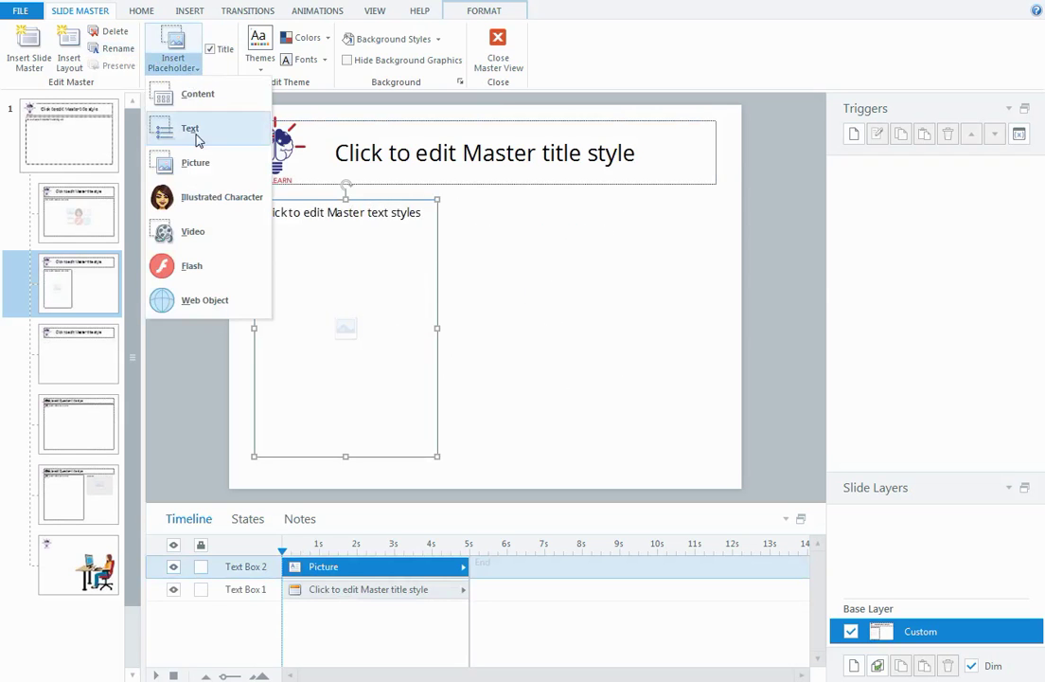
click(192, 130)
drag(469, 201, 713, 348)
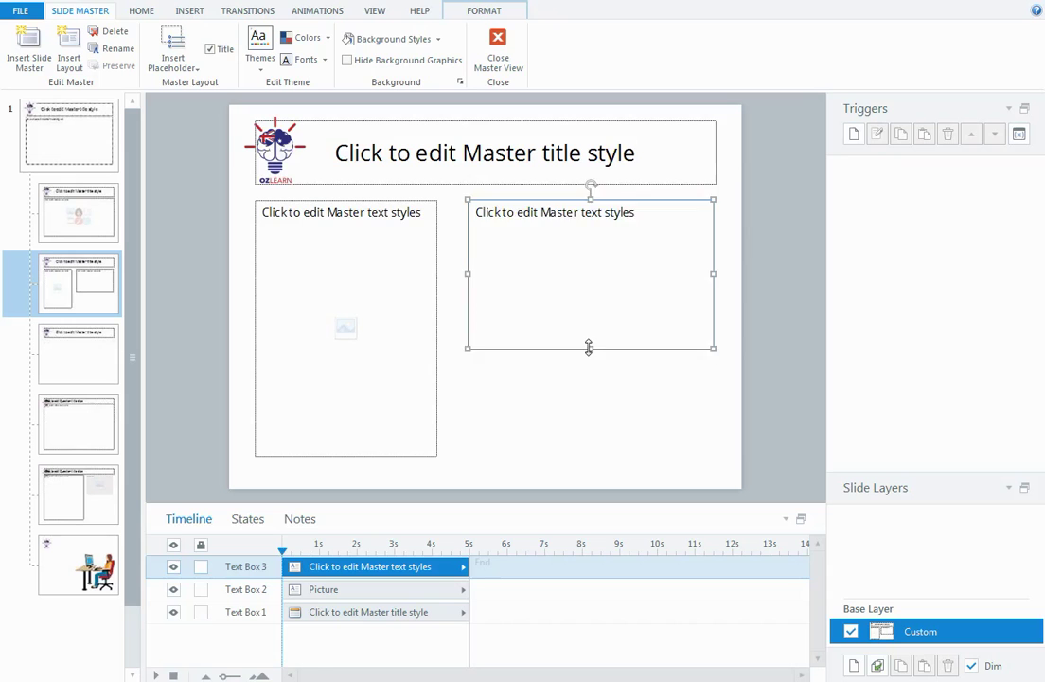
drag(589, 347, 583, 455)
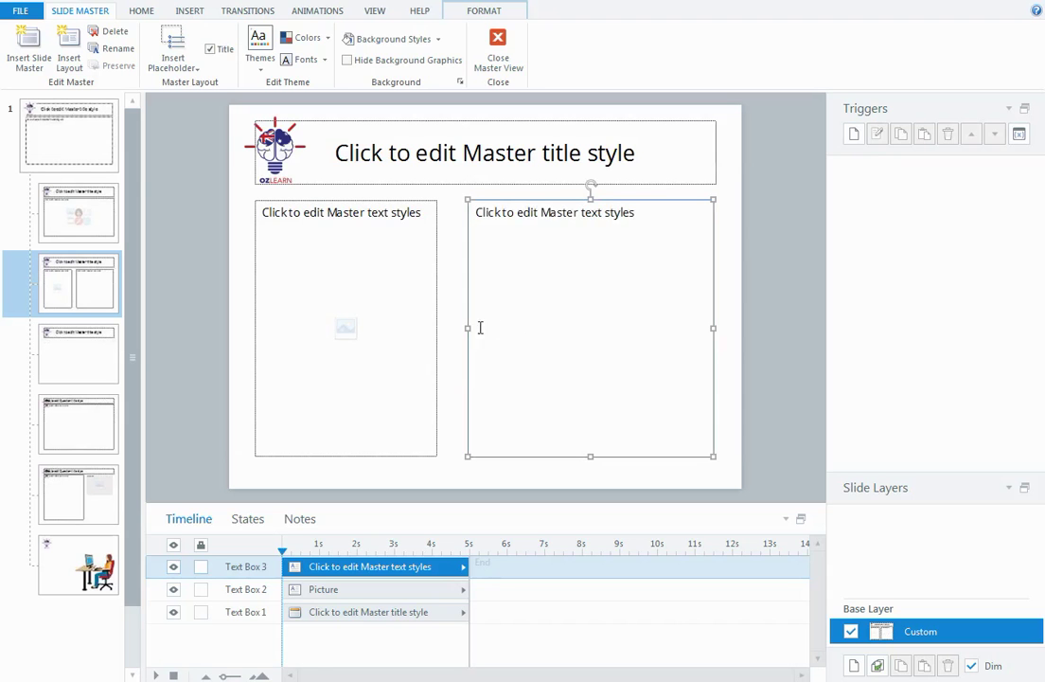
drag(470, 328, 462, 327)
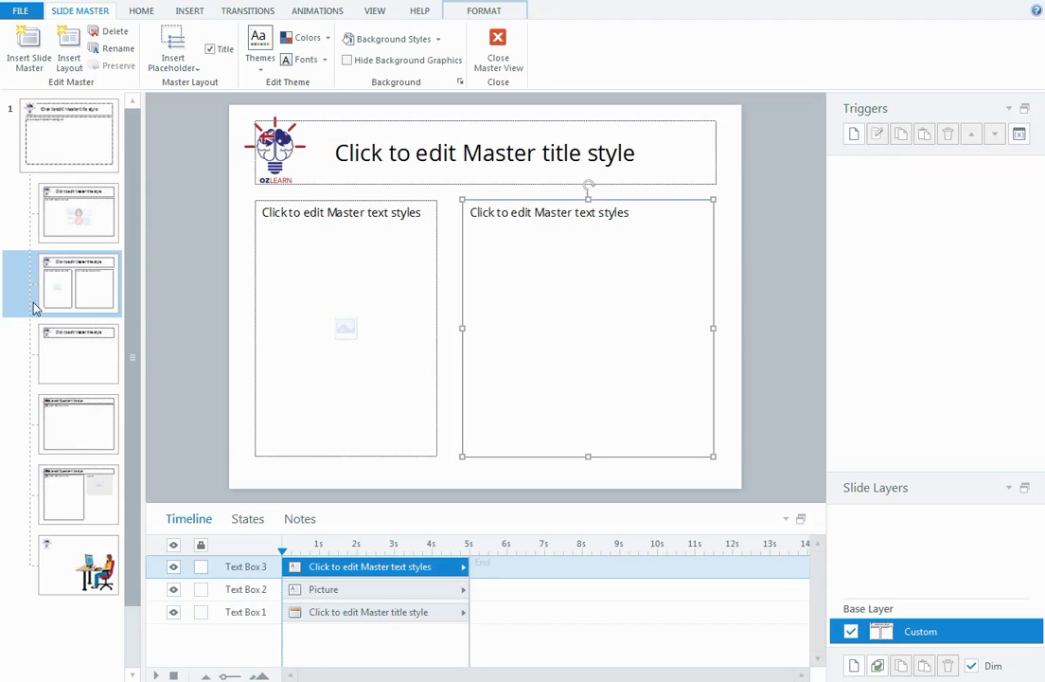
Step: Rename the custom layout as Pic and Text
click(108, 55)
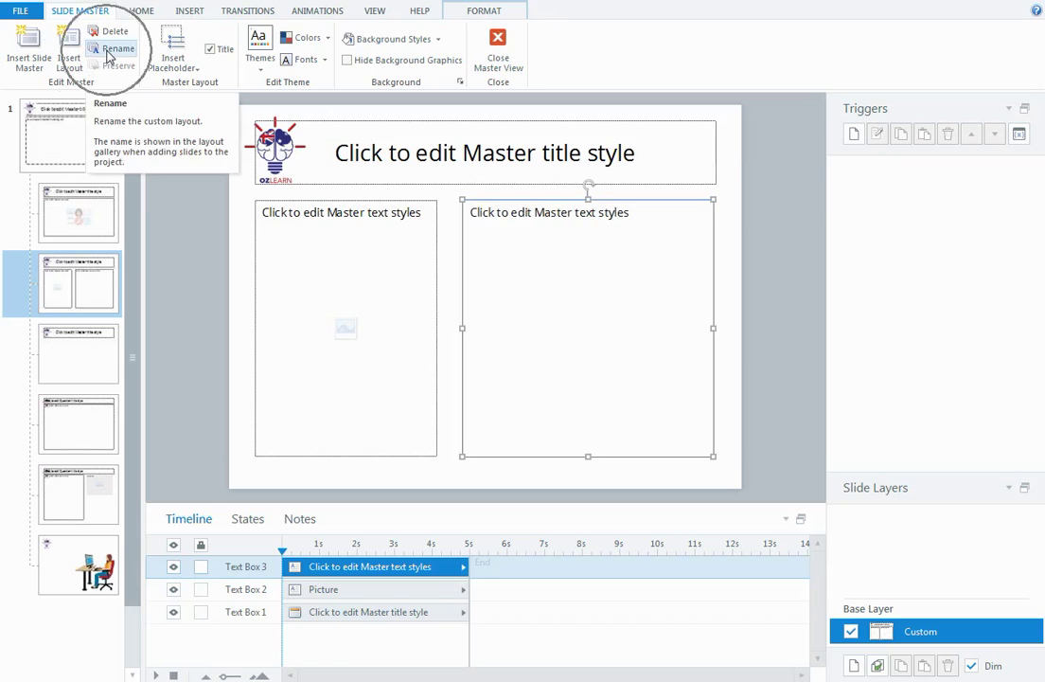
click(113, 52)
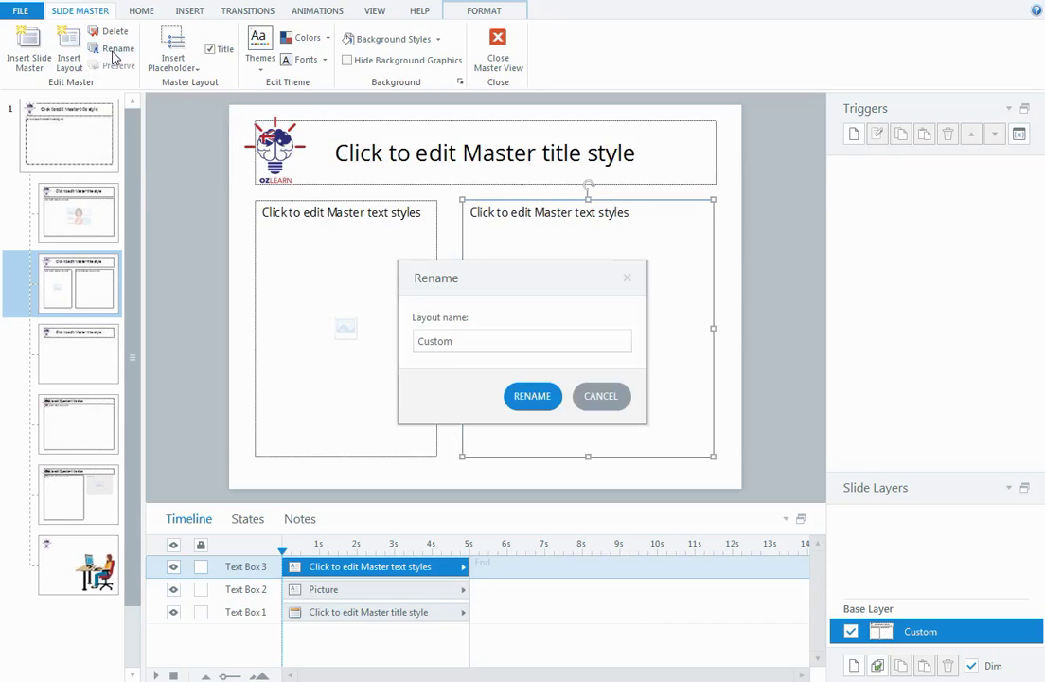
drag(453, 343, 408, 350)
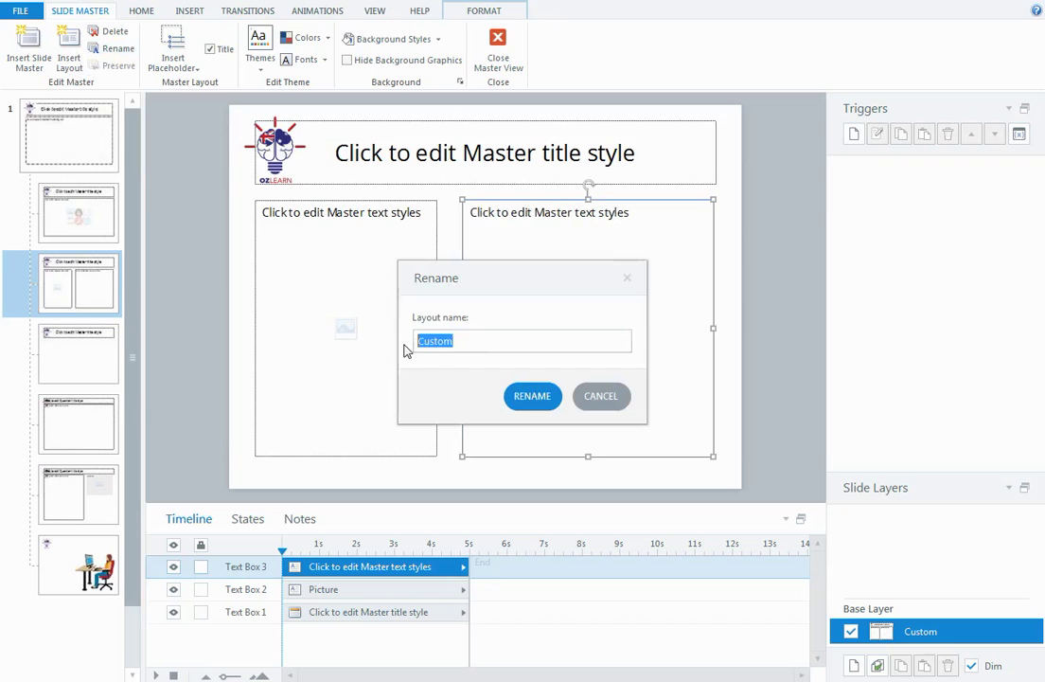
text(P)
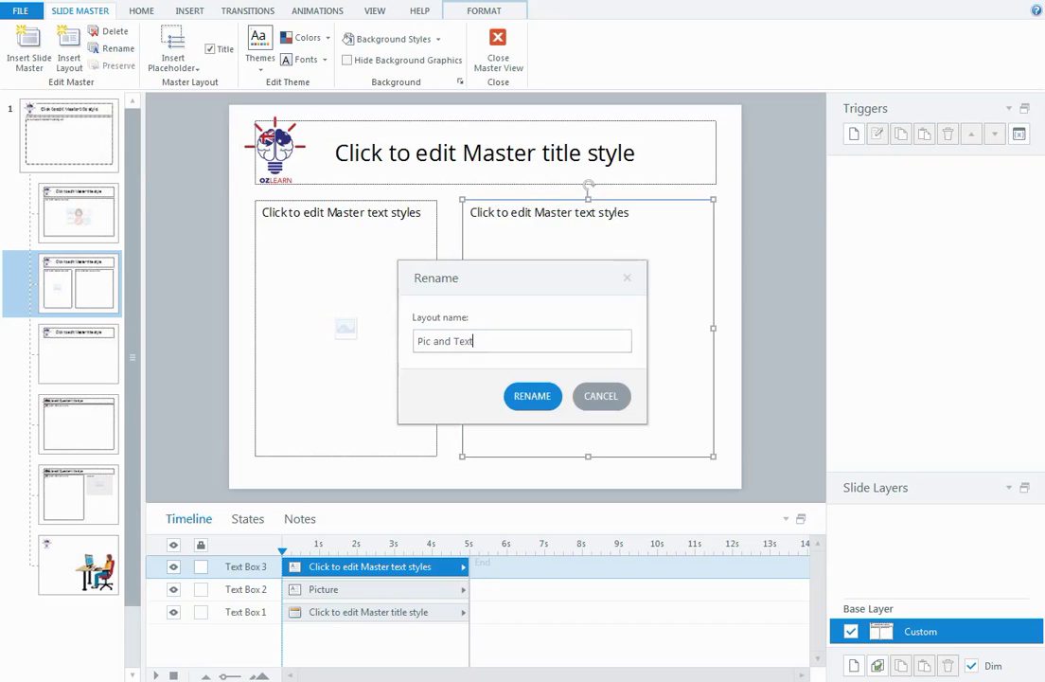
text(ic and Text)
click(533, 396)
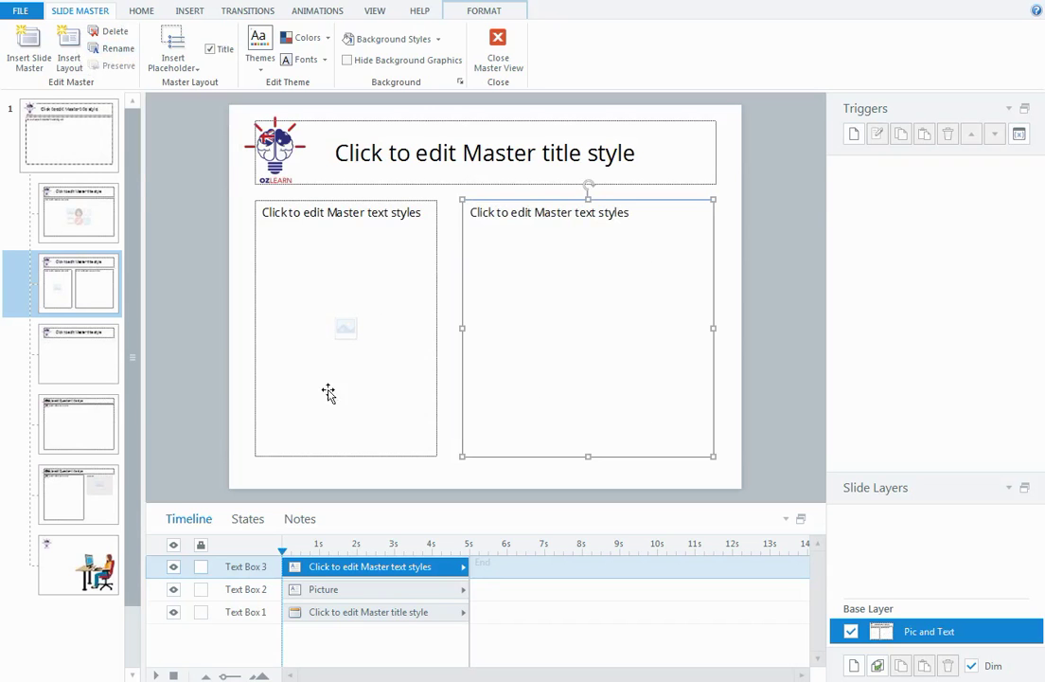
click(92, 291)
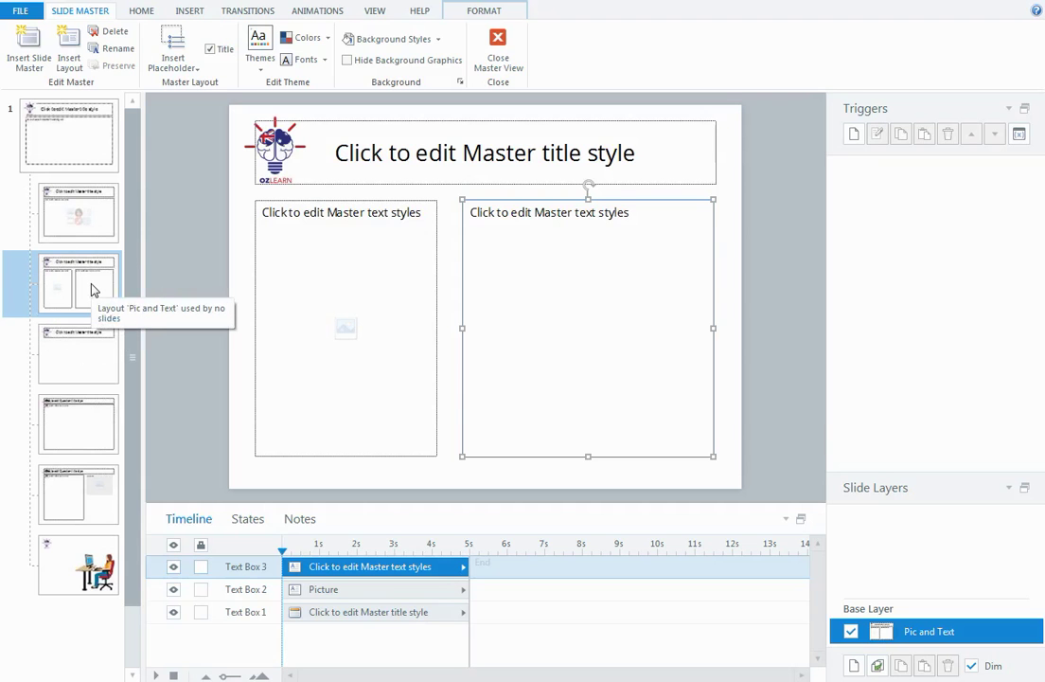
click(303, 263)
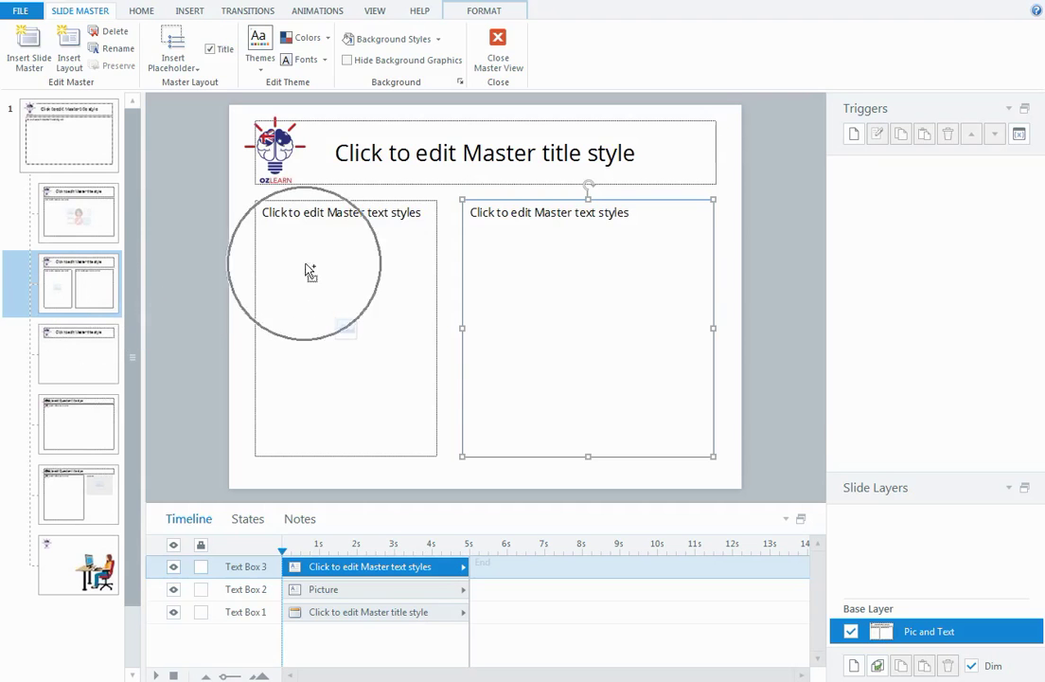
click(529, 256)
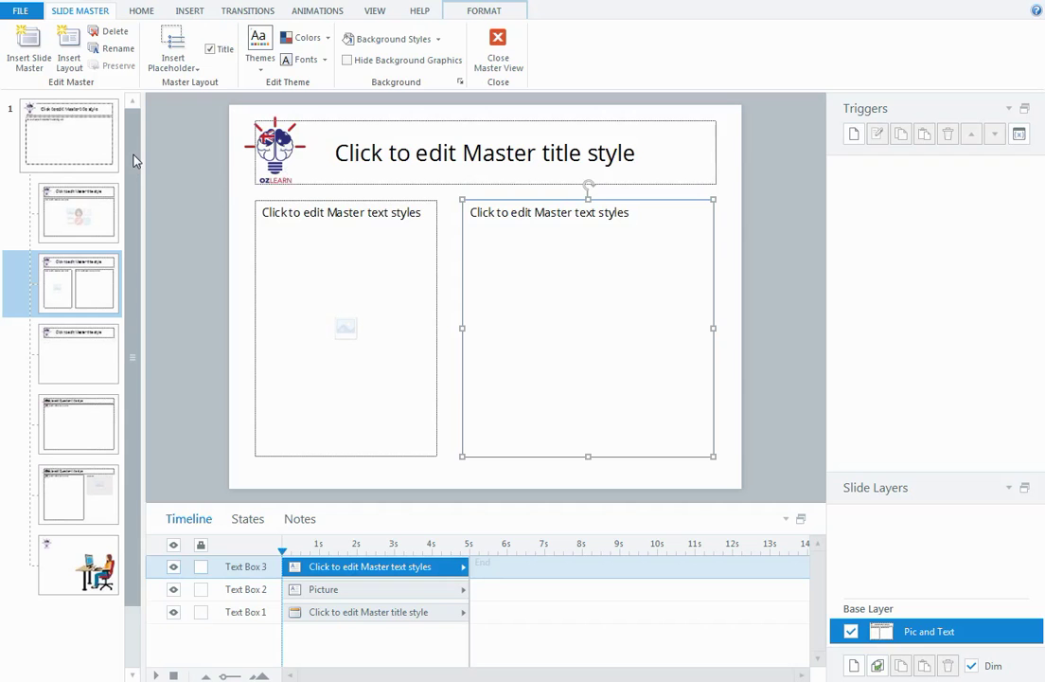
Step: Insert a second slide master after the Clean master and its layouts, and select it
click(93, 137)
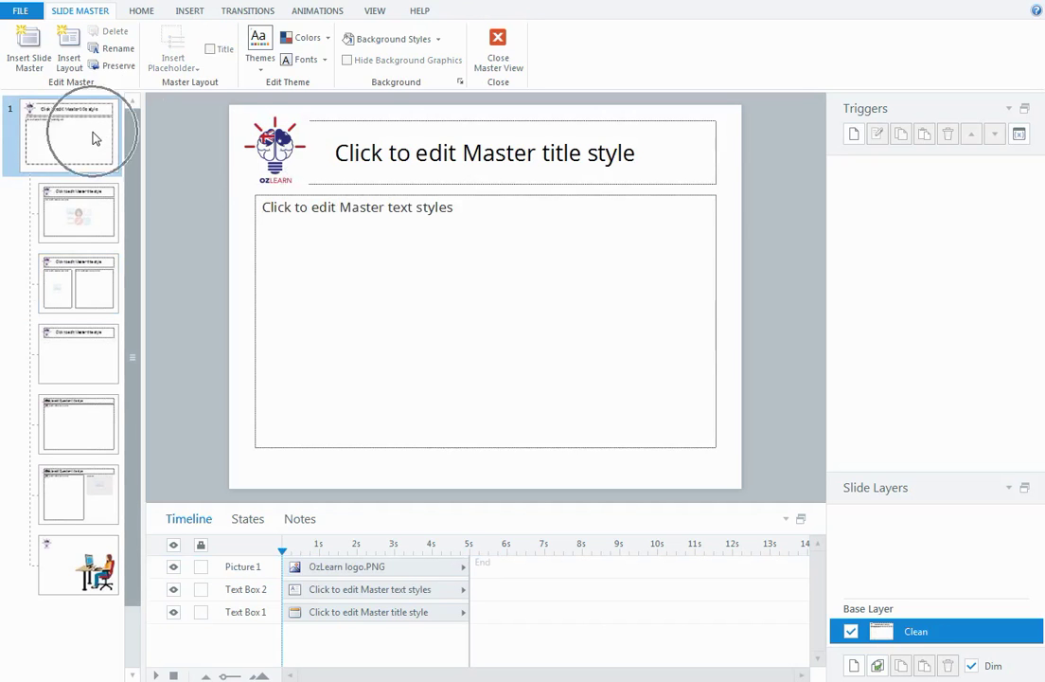
click(34, 61)
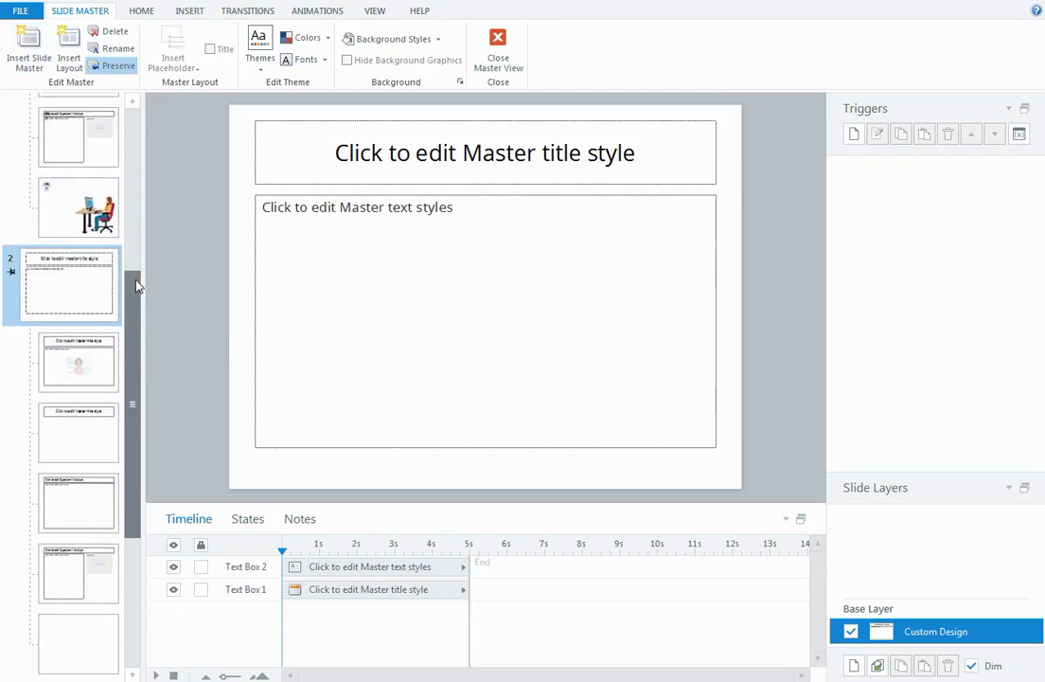
scroll(116, 240, down, 2)
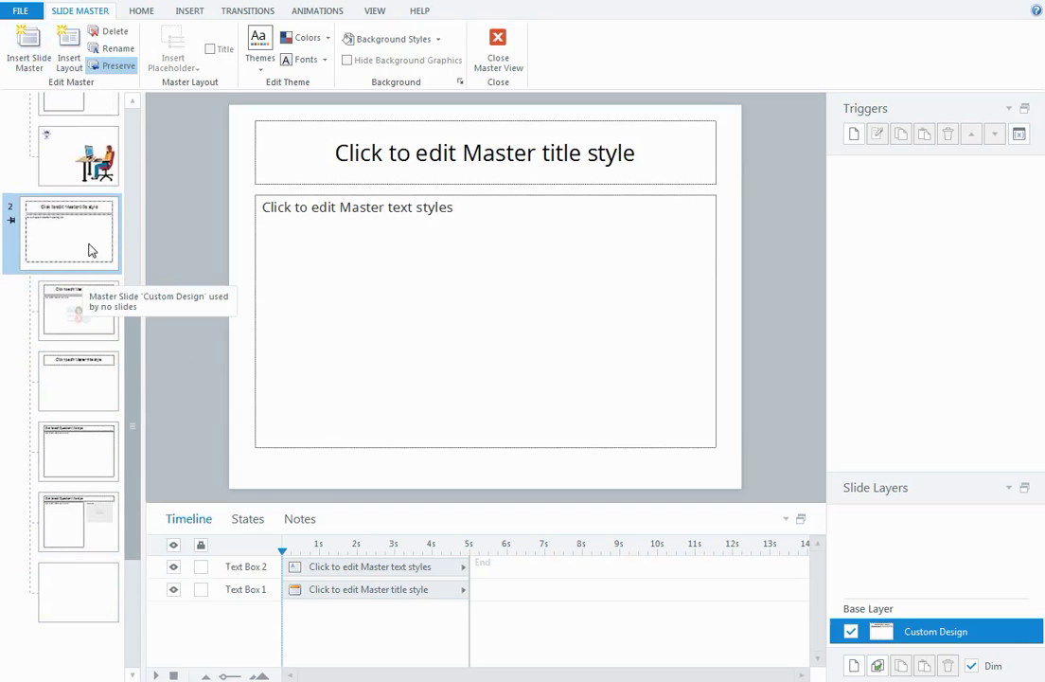
click(84, 246)
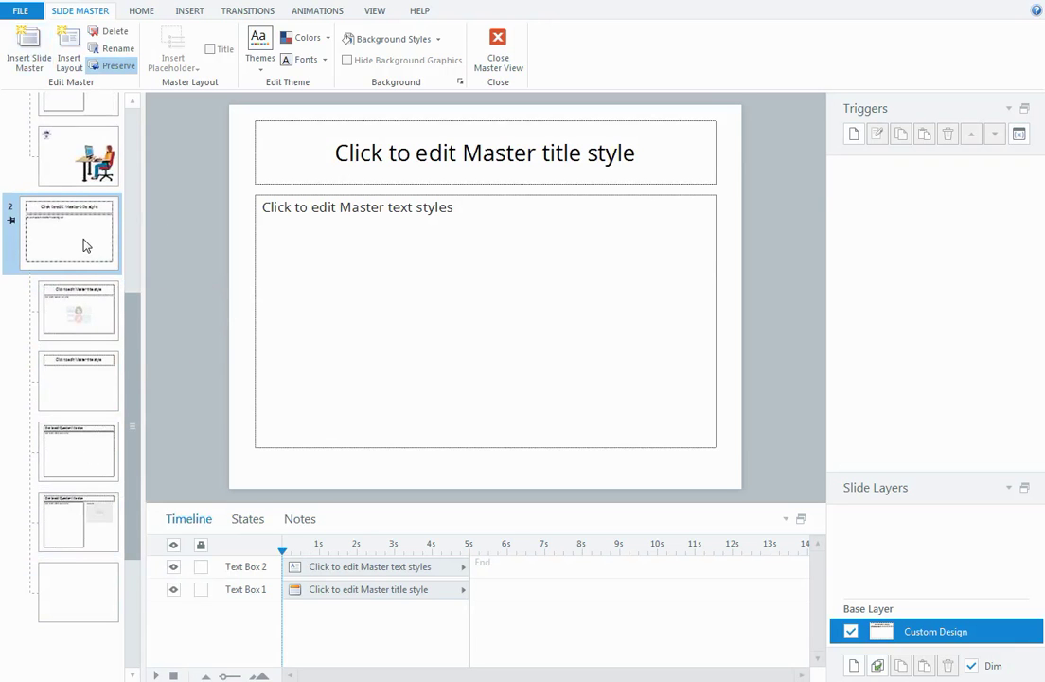
Step: Insert the Aus flag picture on the second slide master, scaled to about 159 x 80 px in the slide's upper-right corner
click(194, 13)
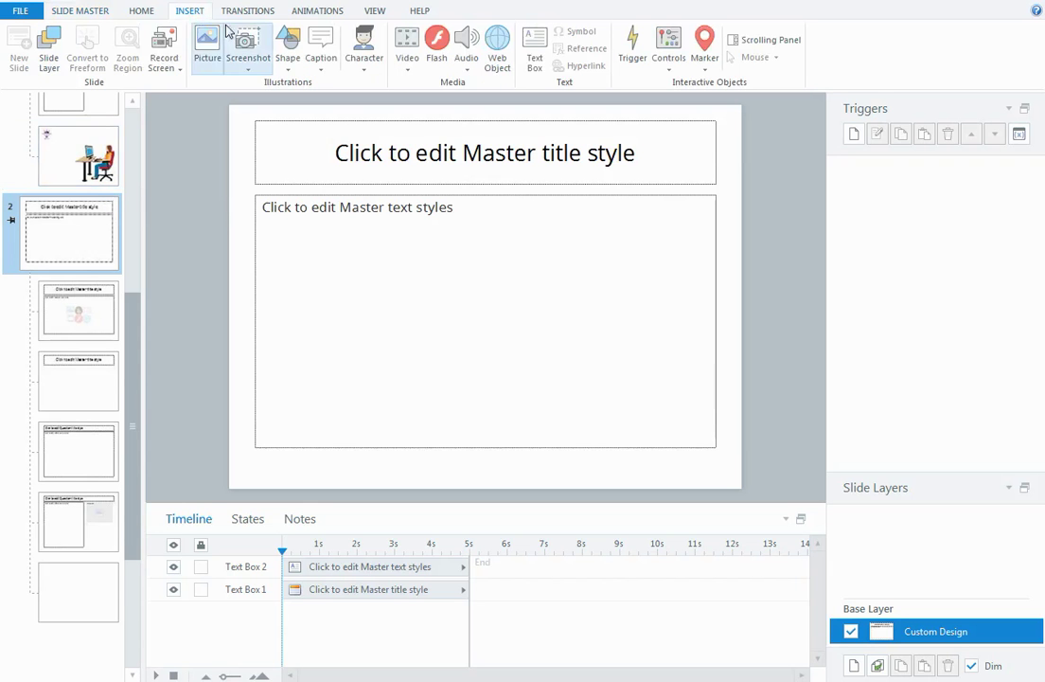
click(209, 45)
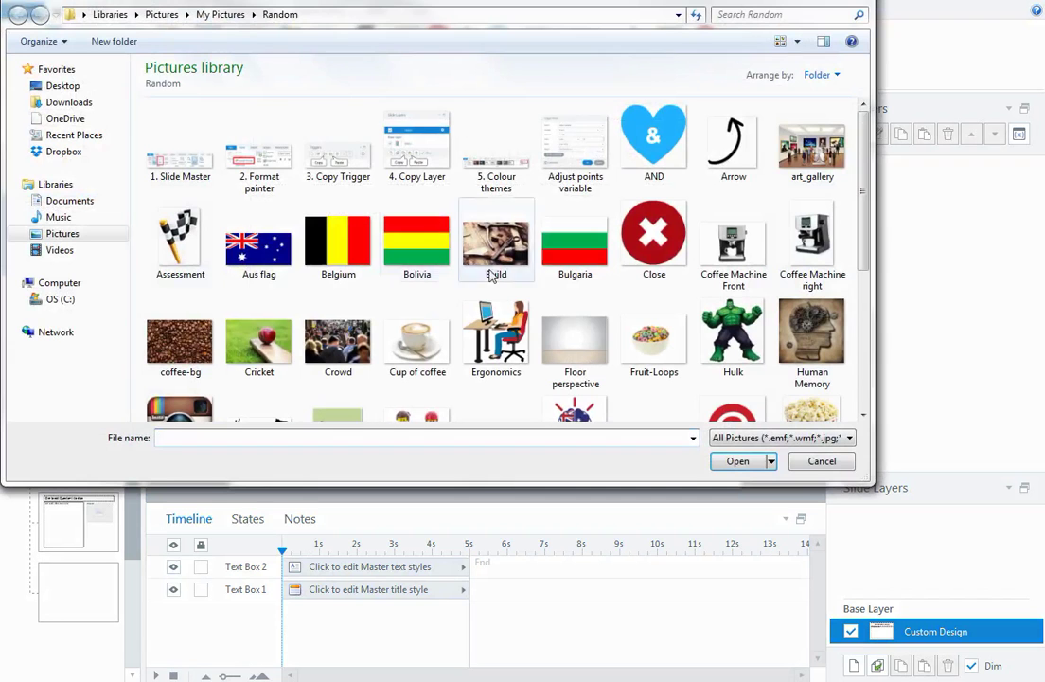
double_click(261, 245)
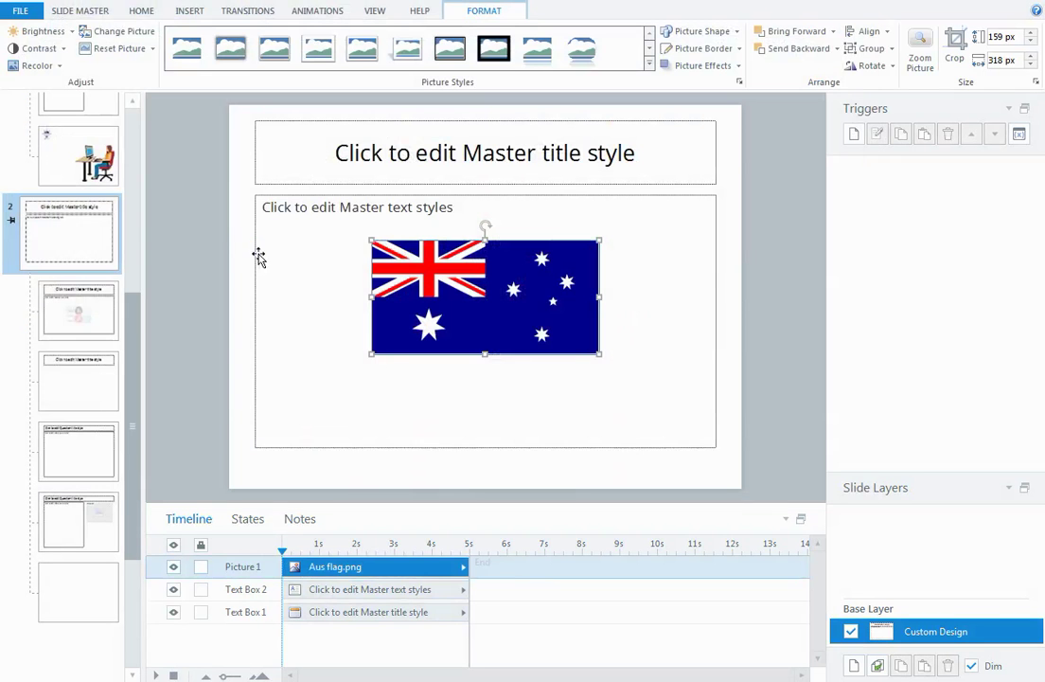
drag(371, 239, 641, 139)
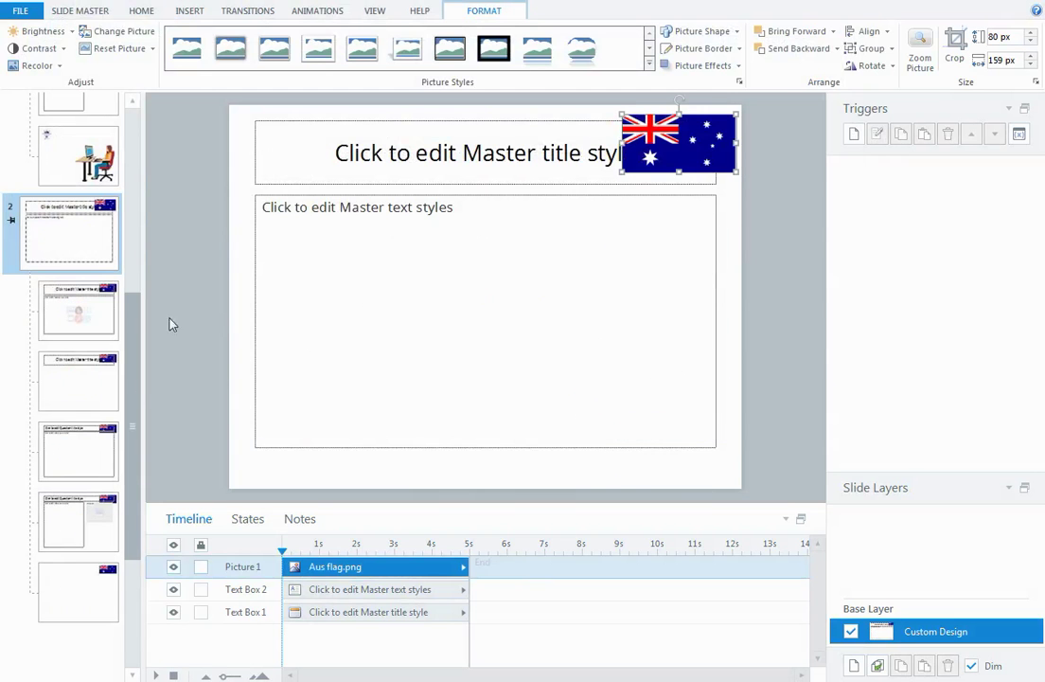
Step: Set the title placeholder's font on the Clean slide master to Arial Black
scroll(113, 321, up, 5)
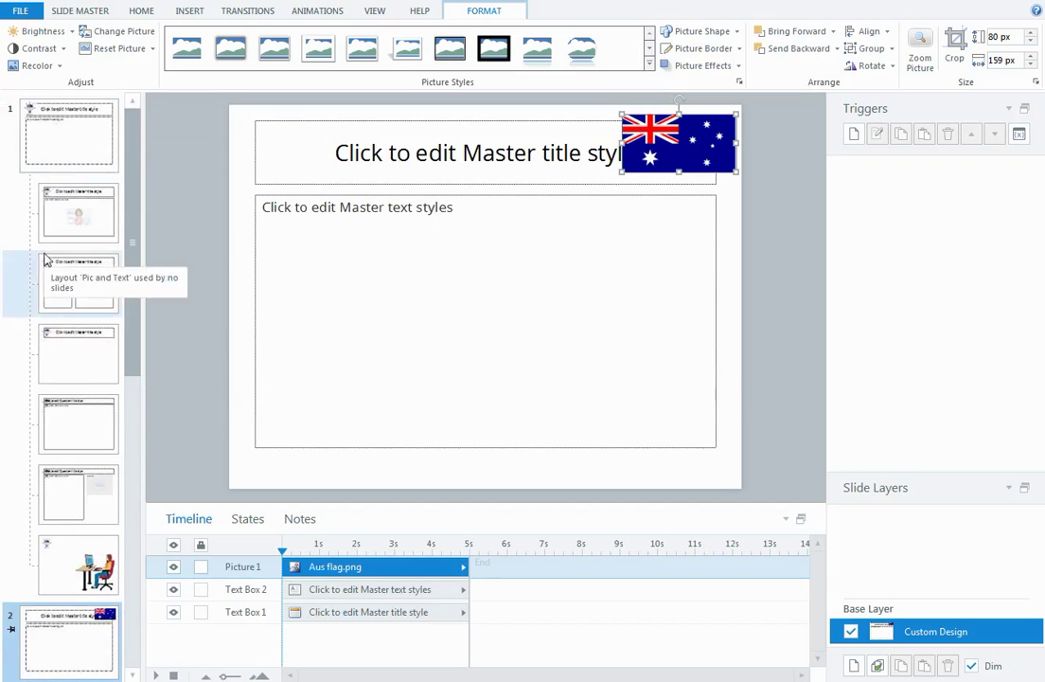
mouse_move(133, 236)
mouse_down()
mouse_move(135, 453)
mouse_move(140, 238)
mouse_up()
click(76, 14)
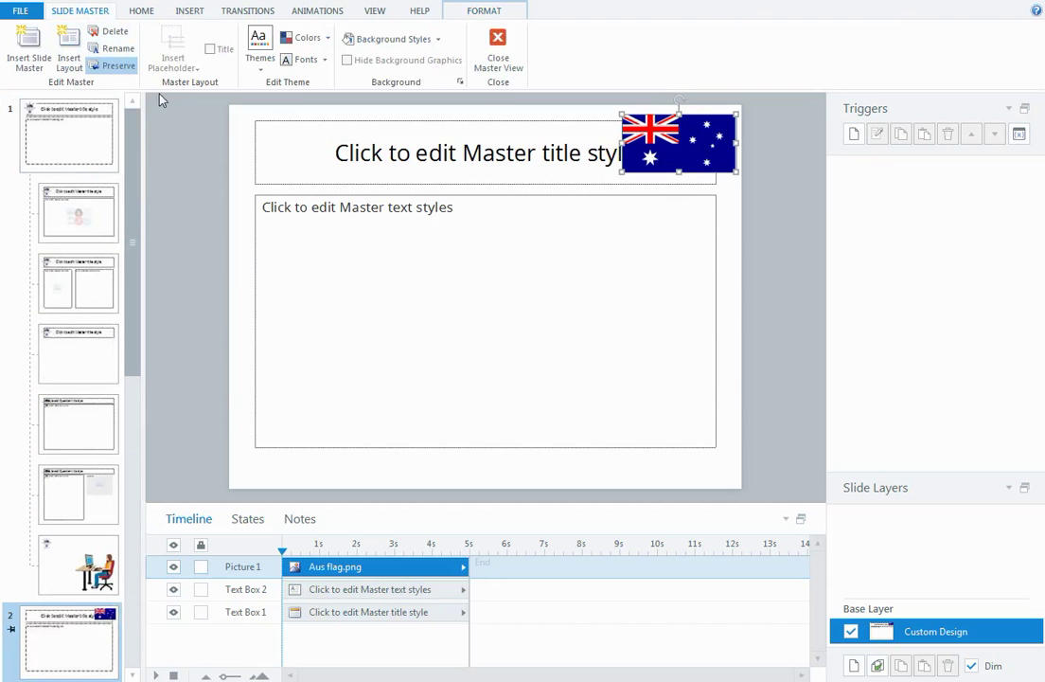
click(95, 153)
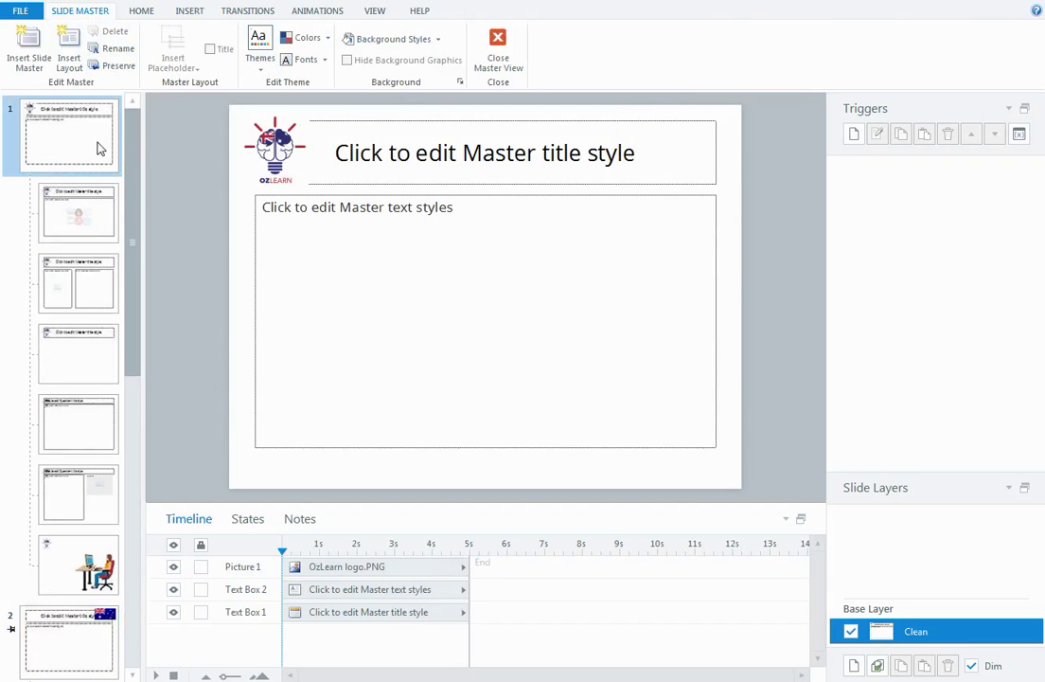
click(338, 122)
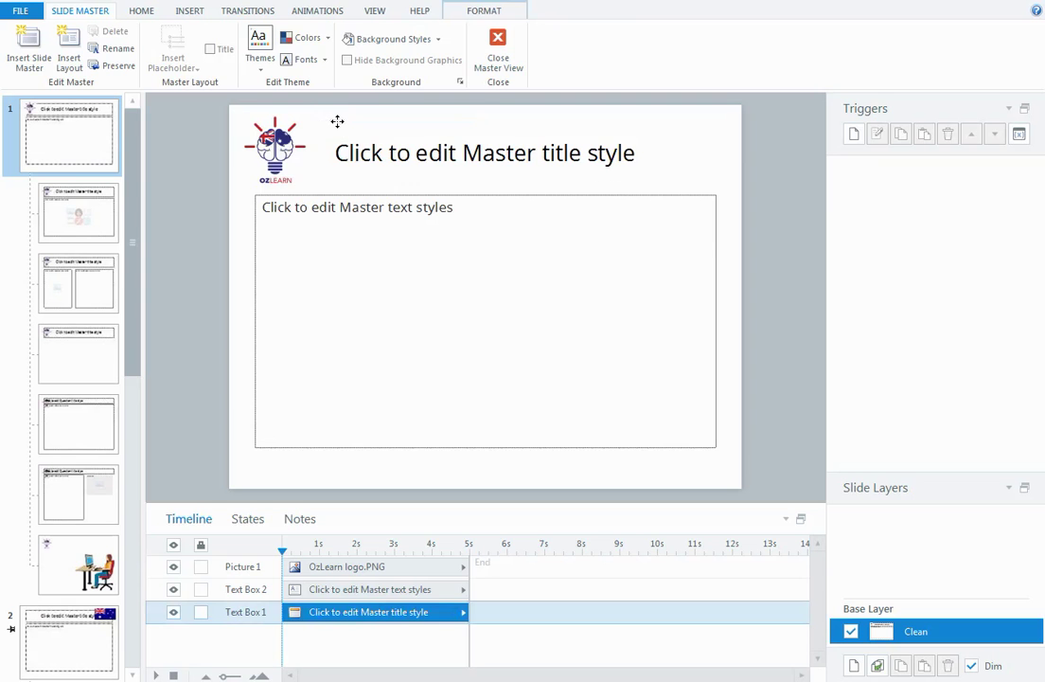
click(143, 11)
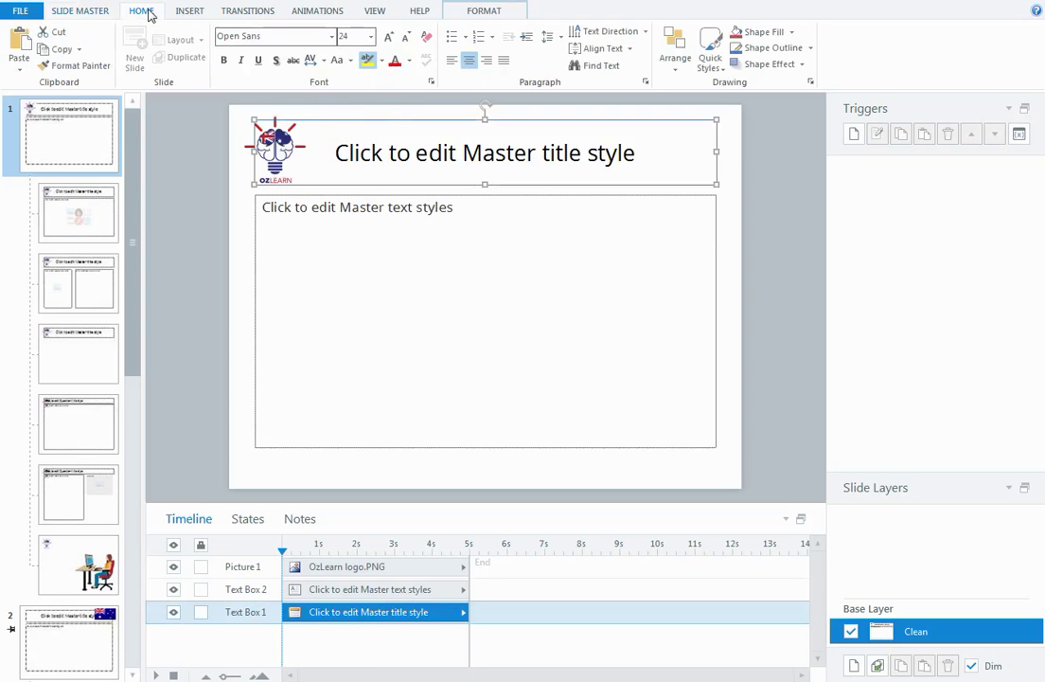
click(287, 37)
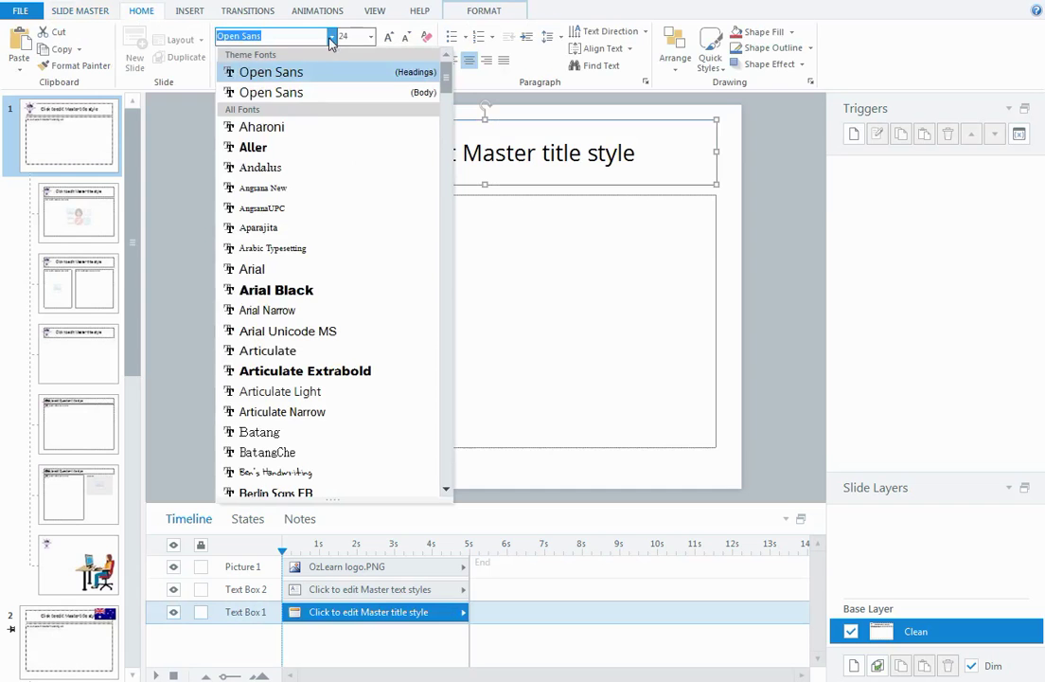
click(298, 290)
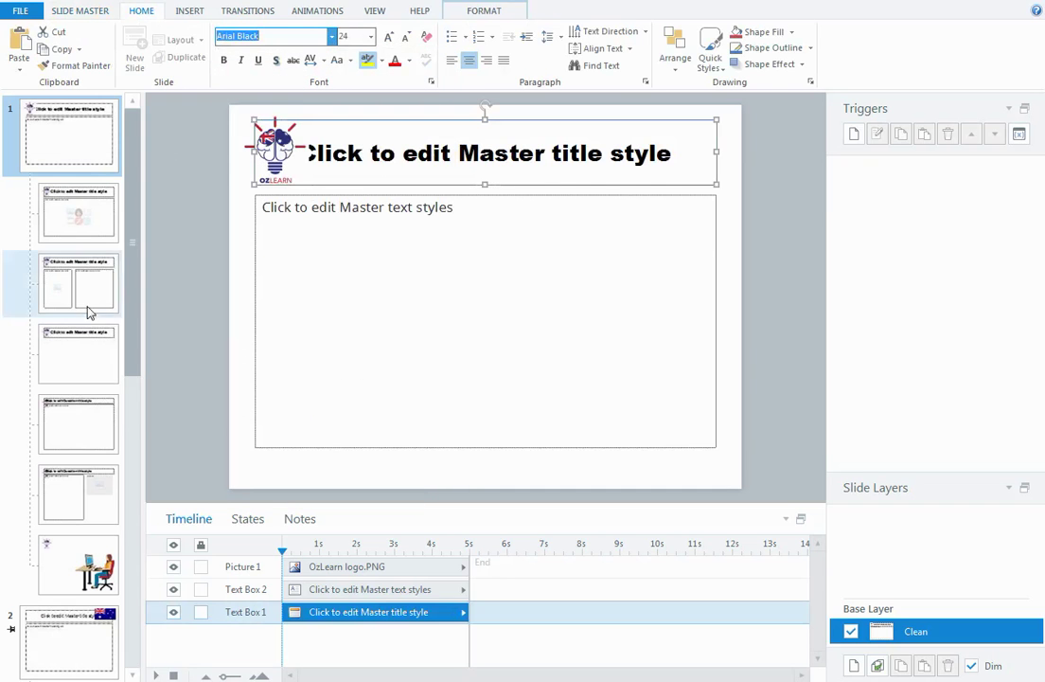
Step: Move the OzLearn logo on the Clean master slightly left to clear the title text, and check the second master's layouts
drag(267, 144, 262, 144)
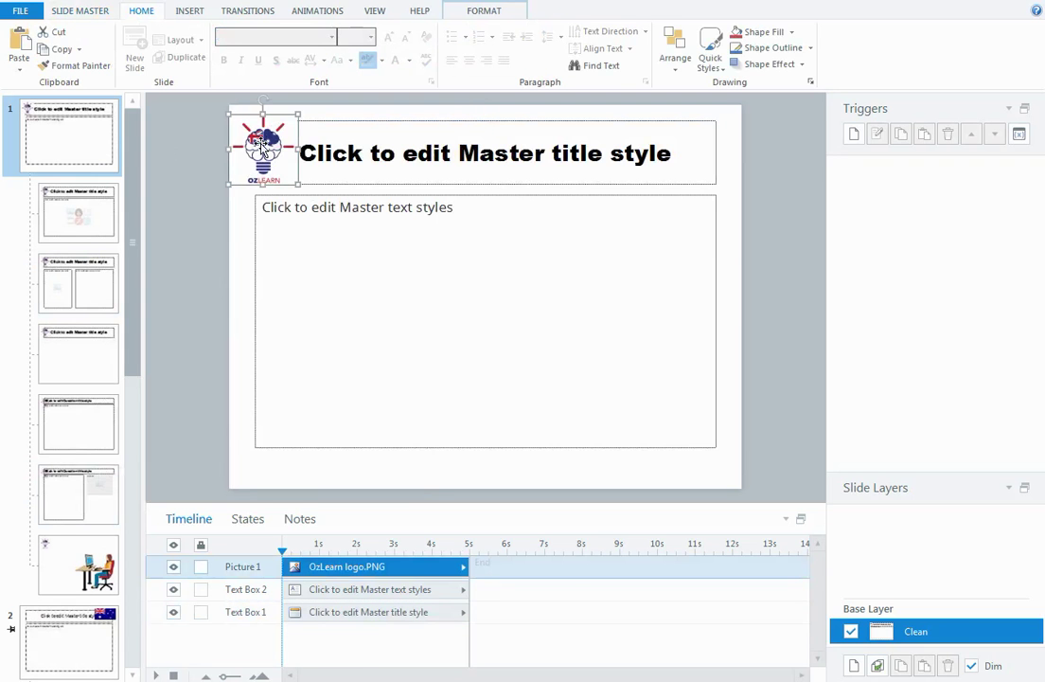
drag(136, 214, 137, 381)
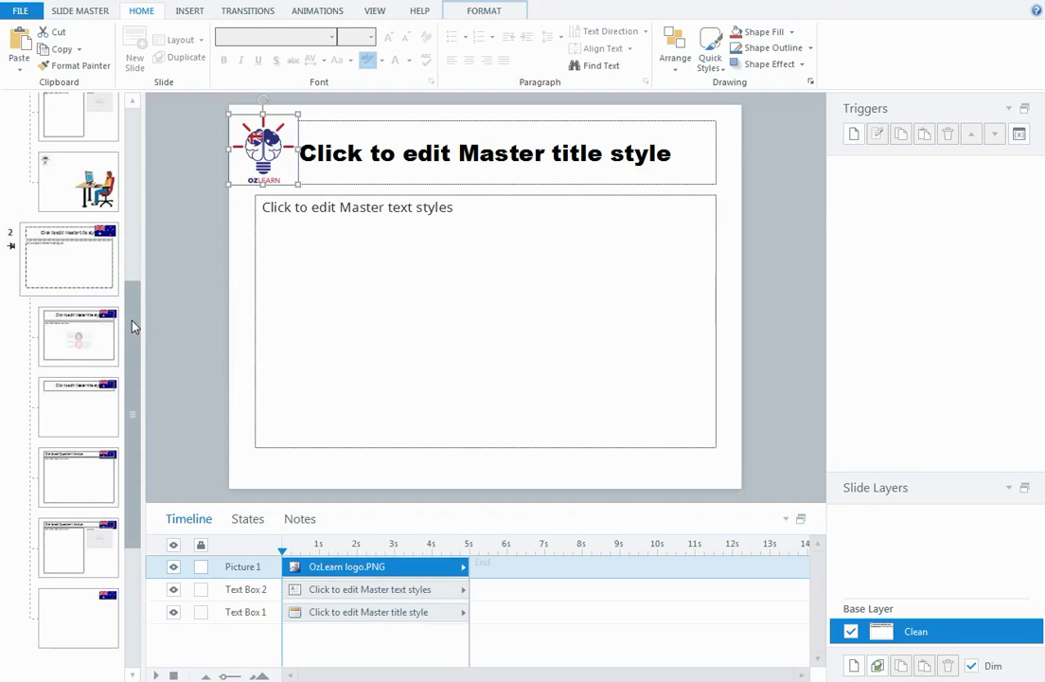
drag(132, 322, 142, 127)
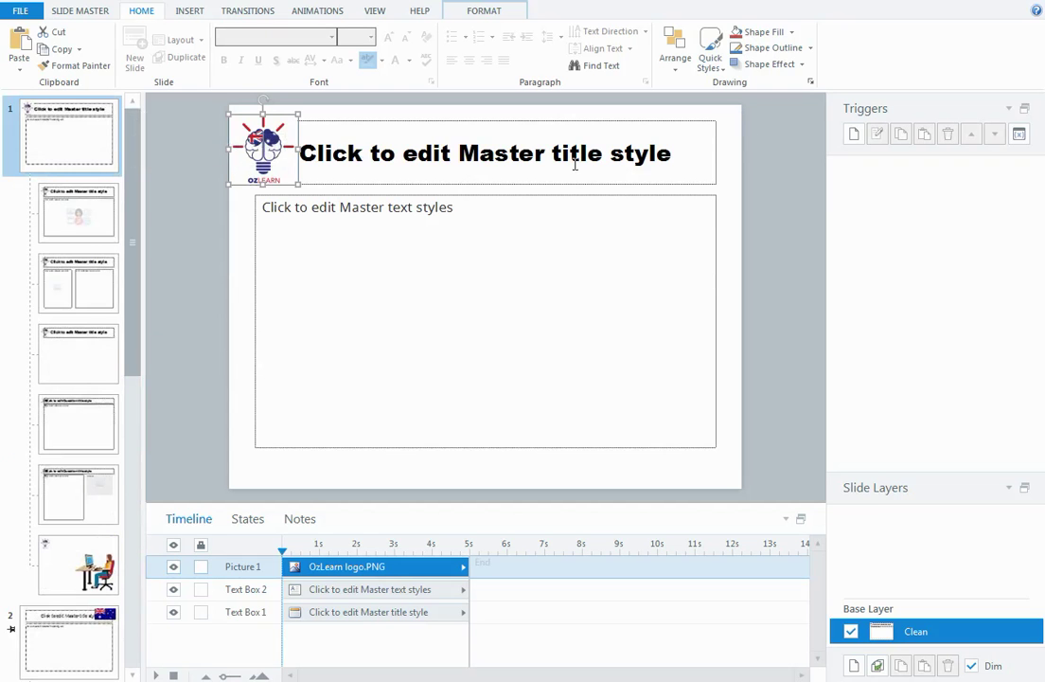
click(887, 119)
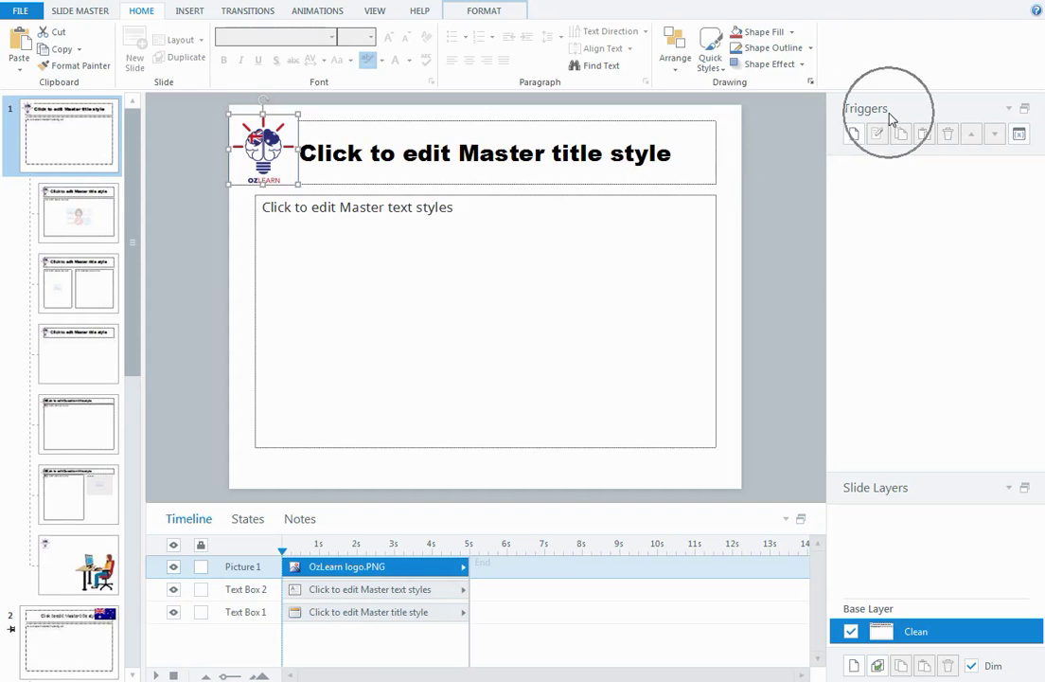
click(887, 500)
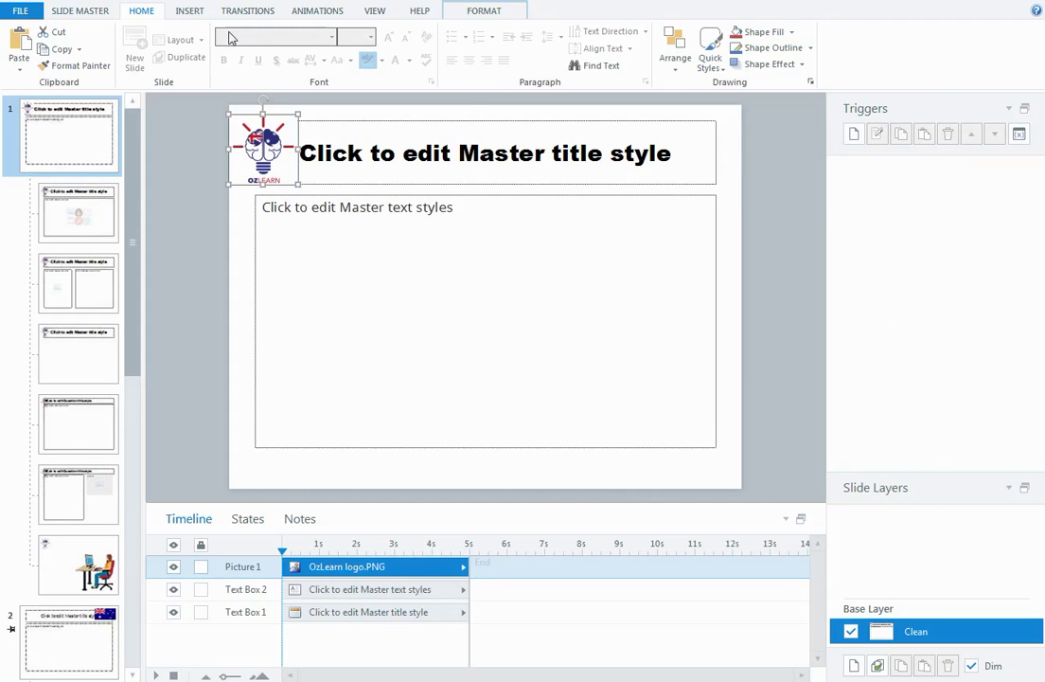
Step: Close the master view and insert a new slide using the Title Only layout of the Custom Design master
click(100, 13)
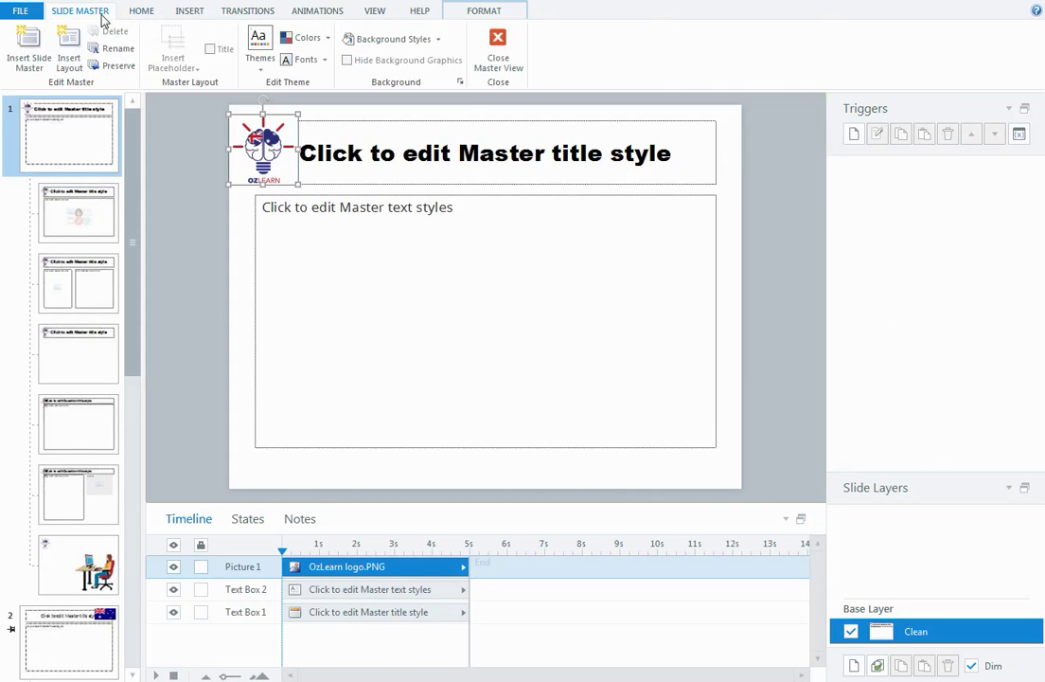
click(498, 45)
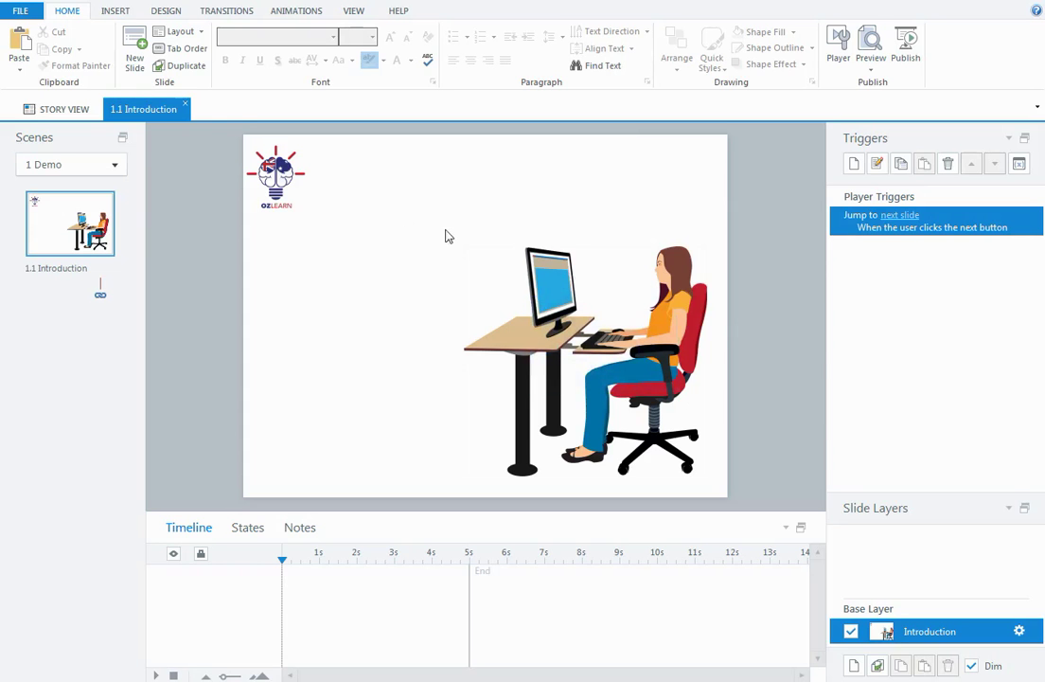
click(135, 63)
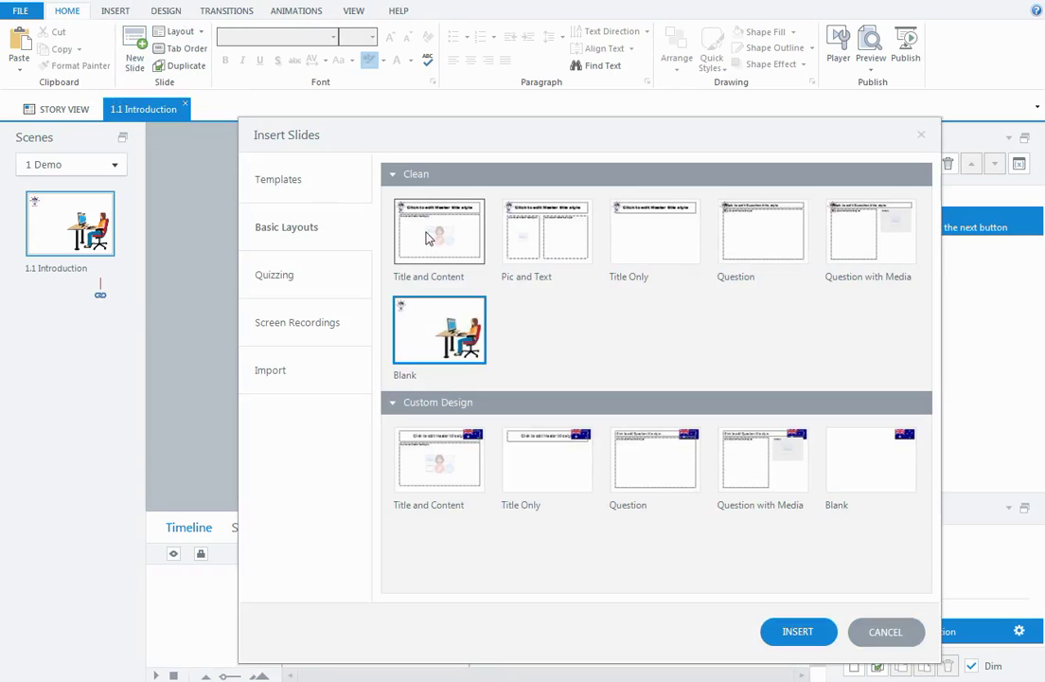
click(403, 315)
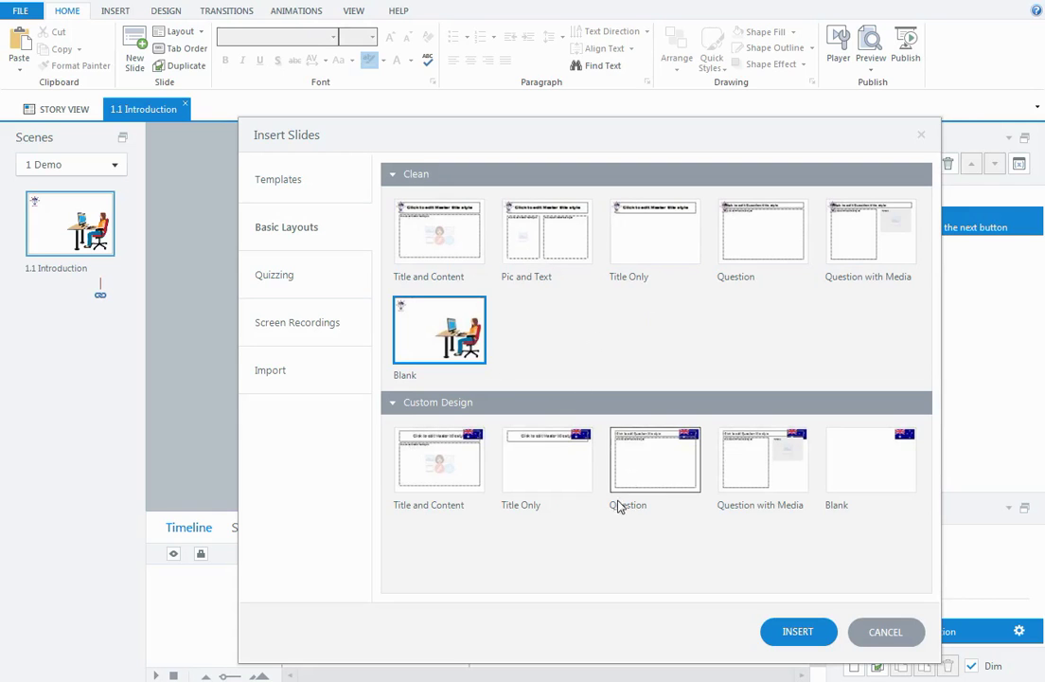
click(554, 462)
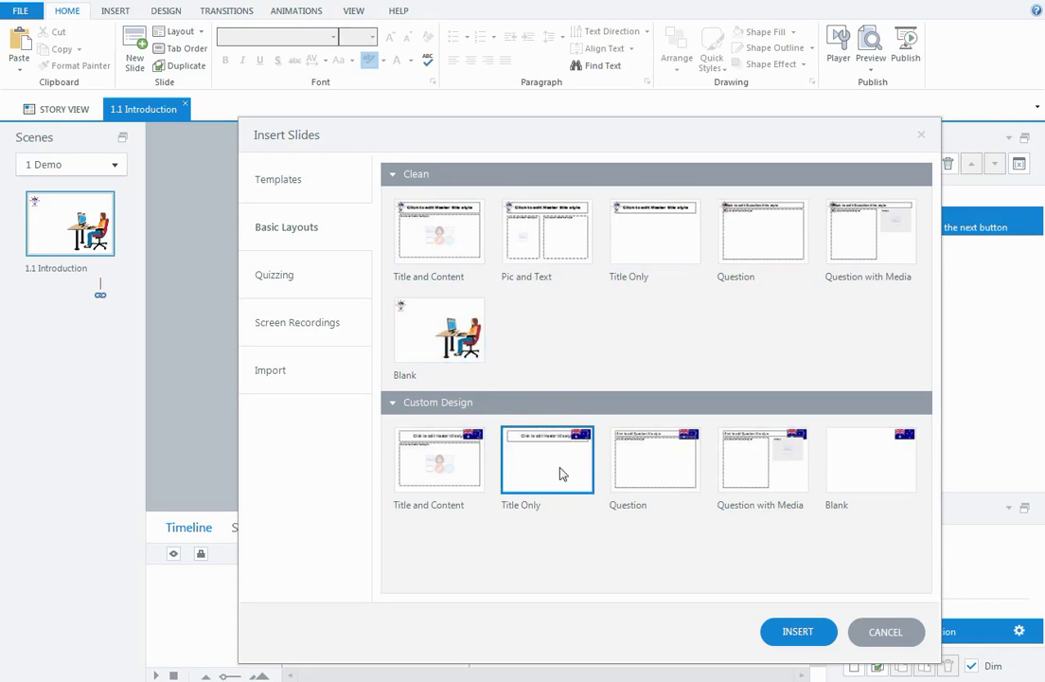
click(793, 631)
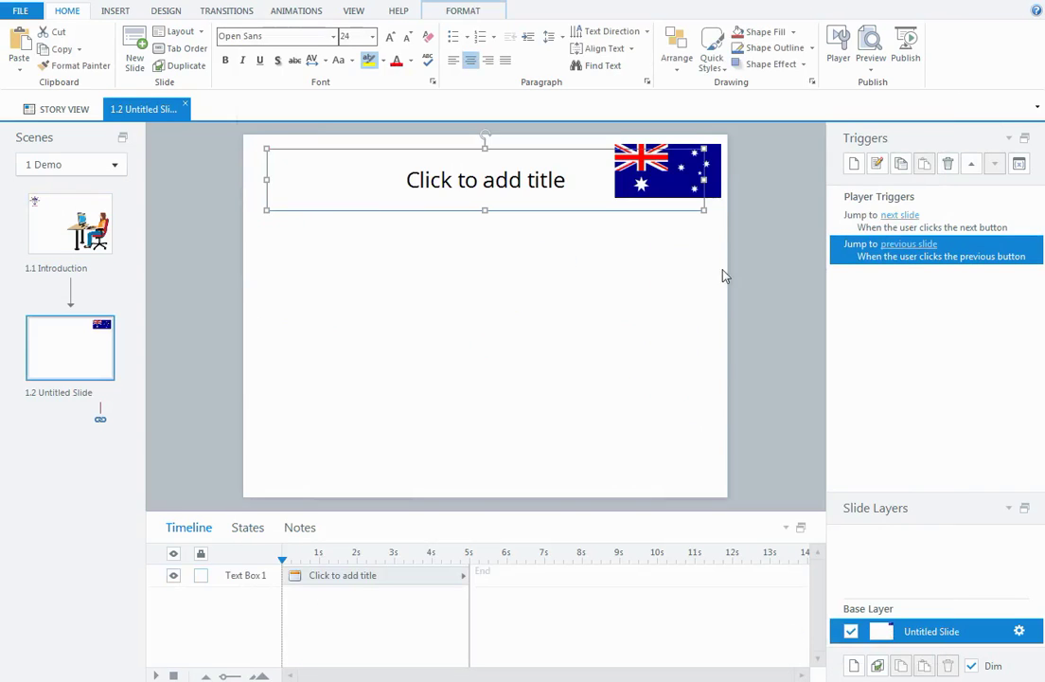
click(724, 200)
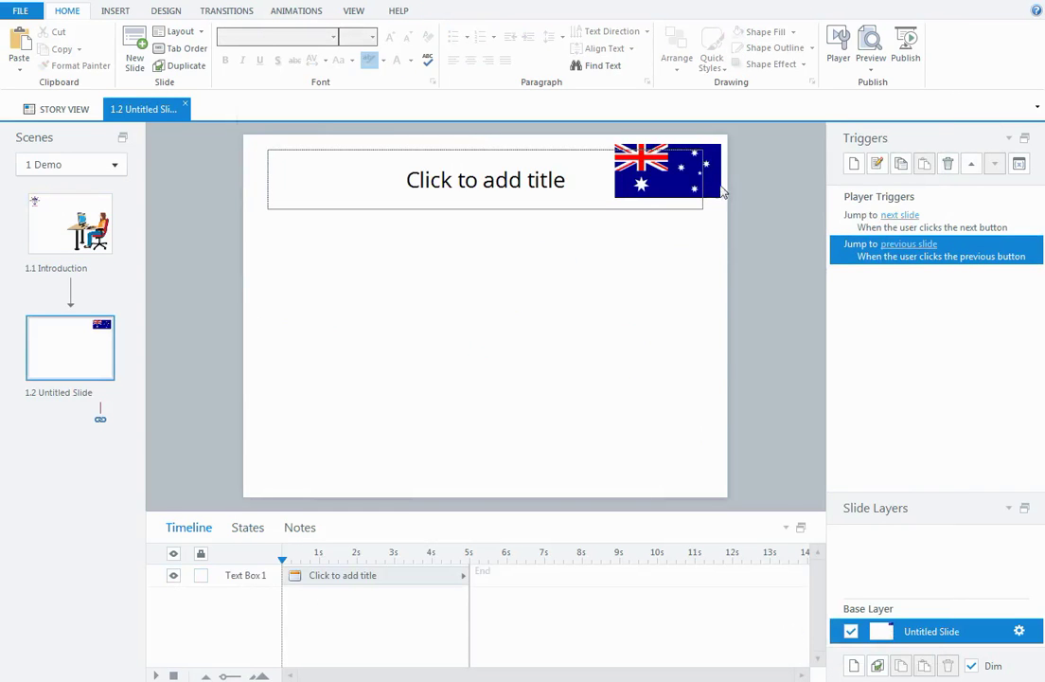